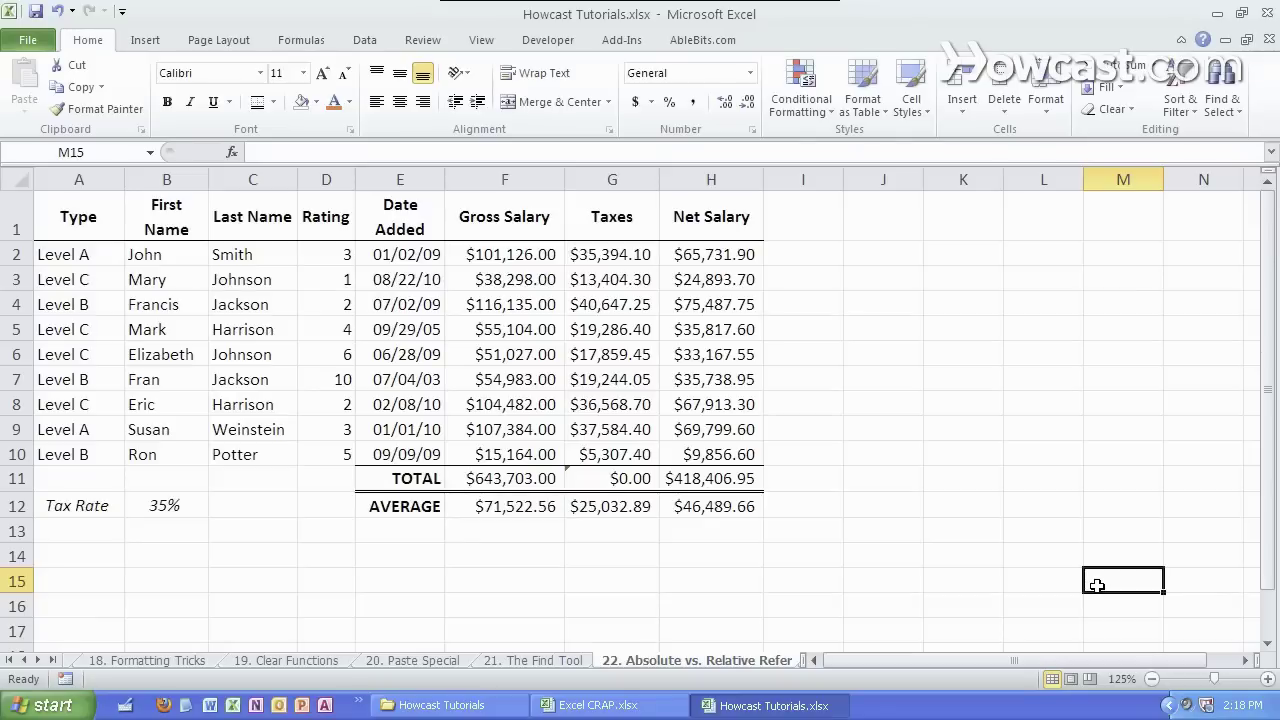
# Step: Examine the Net Salary formula in H2 and the cells it references
pyautogui.click(921, 457)
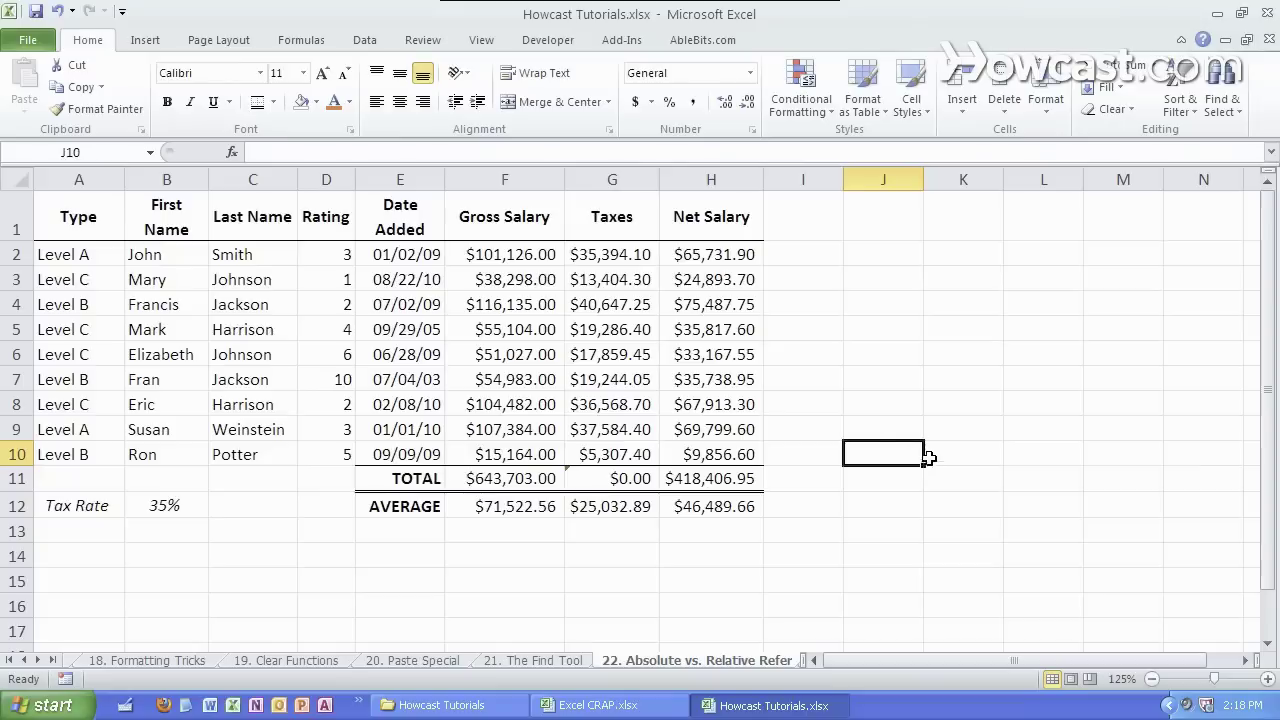
pyautogui.click(740, 383)
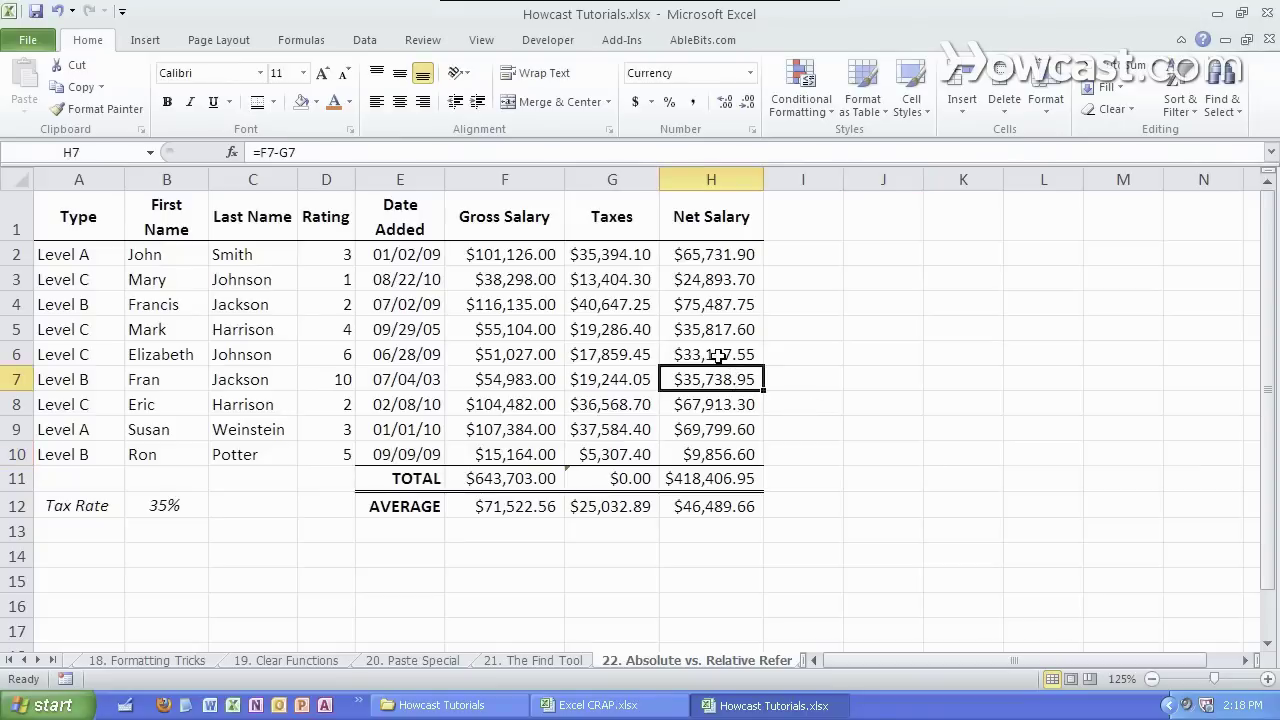
pyautogui.click(612, 254)
pyautogui.click(694, 255)
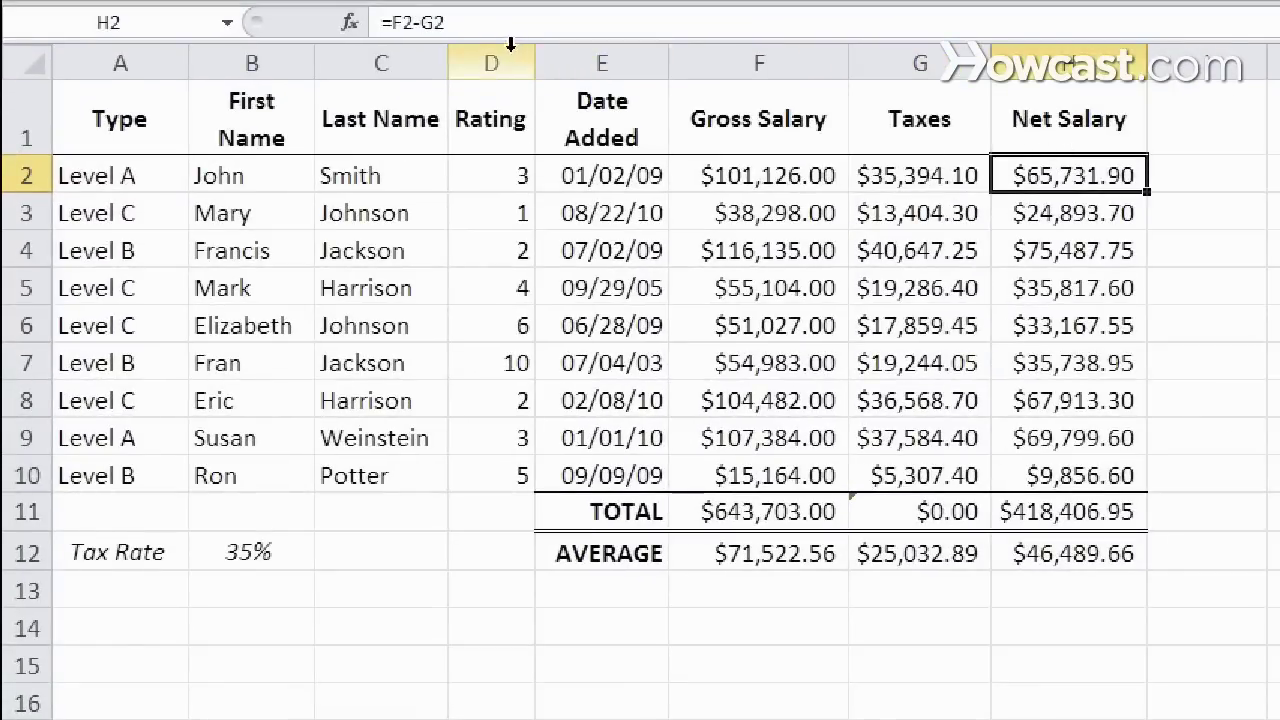
pyautogui.click(391, 21)
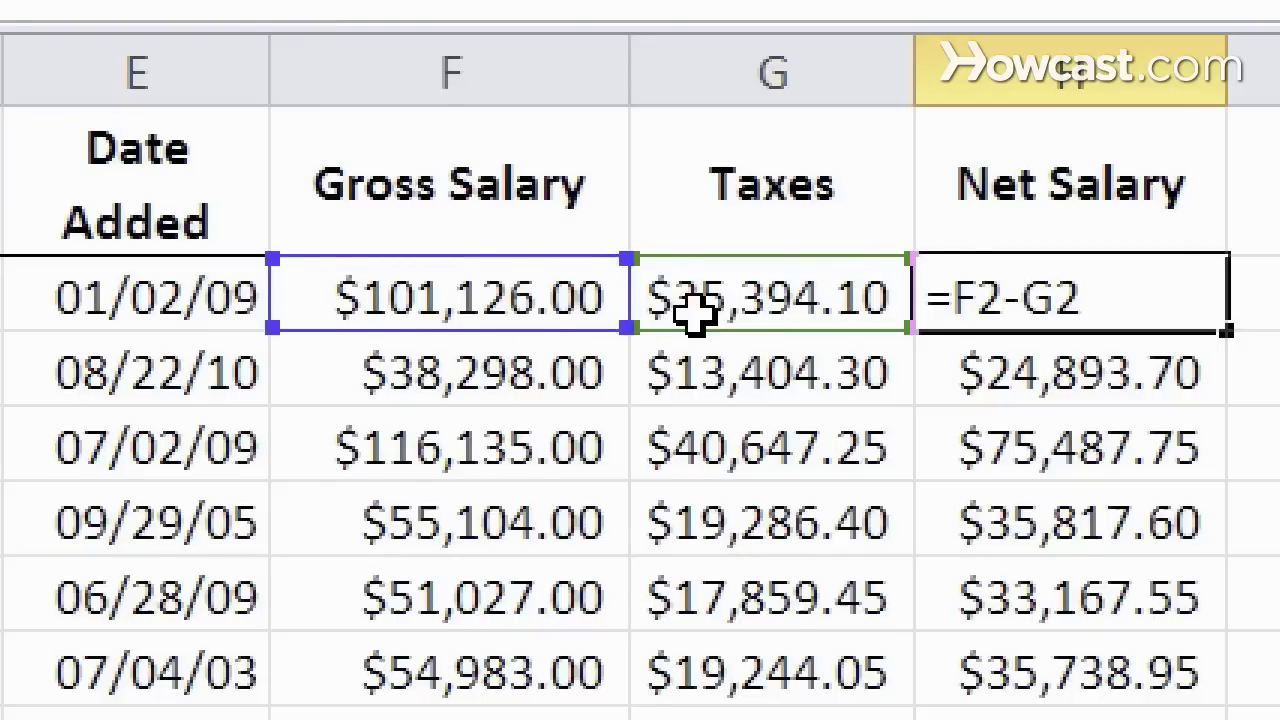
pyautogui.hotkey('ctrl', 'Return')
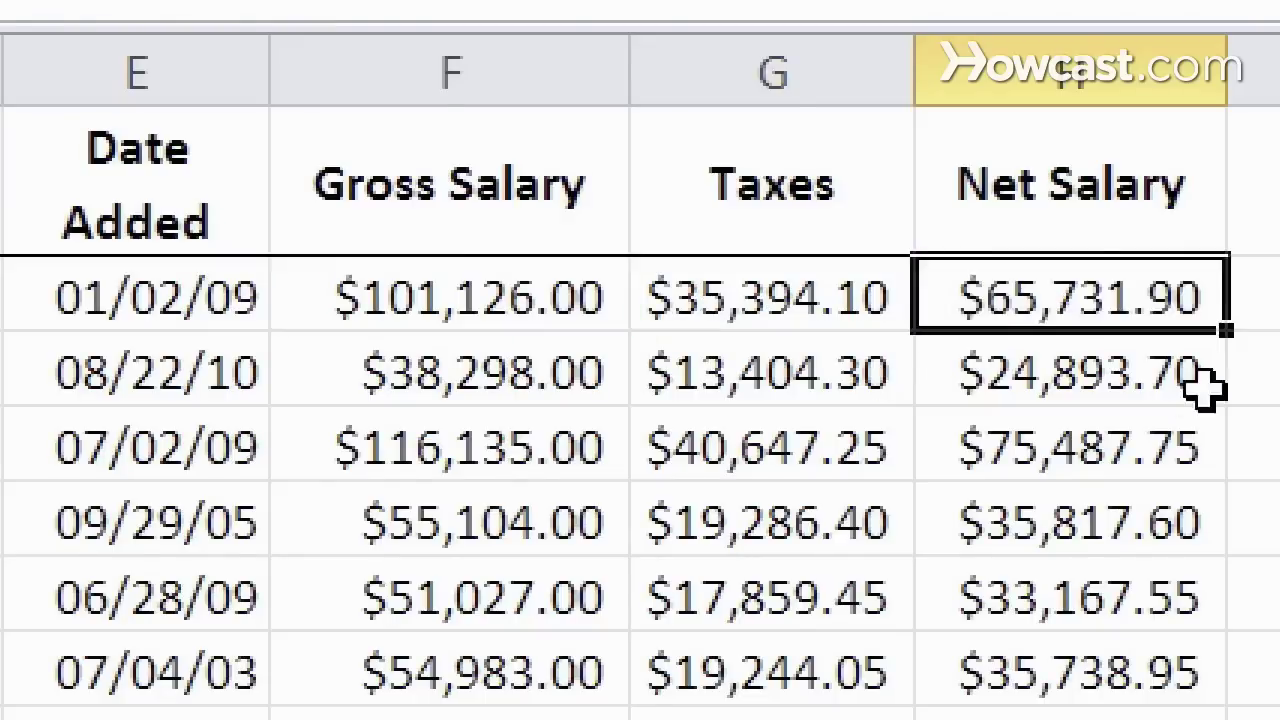
# Step: Copy the Net Salary formula from H2 into H14 and inspect the cell references in the pasted formula
pyautogui.click(1243, 369)
pyautogui.click(1140, 218)
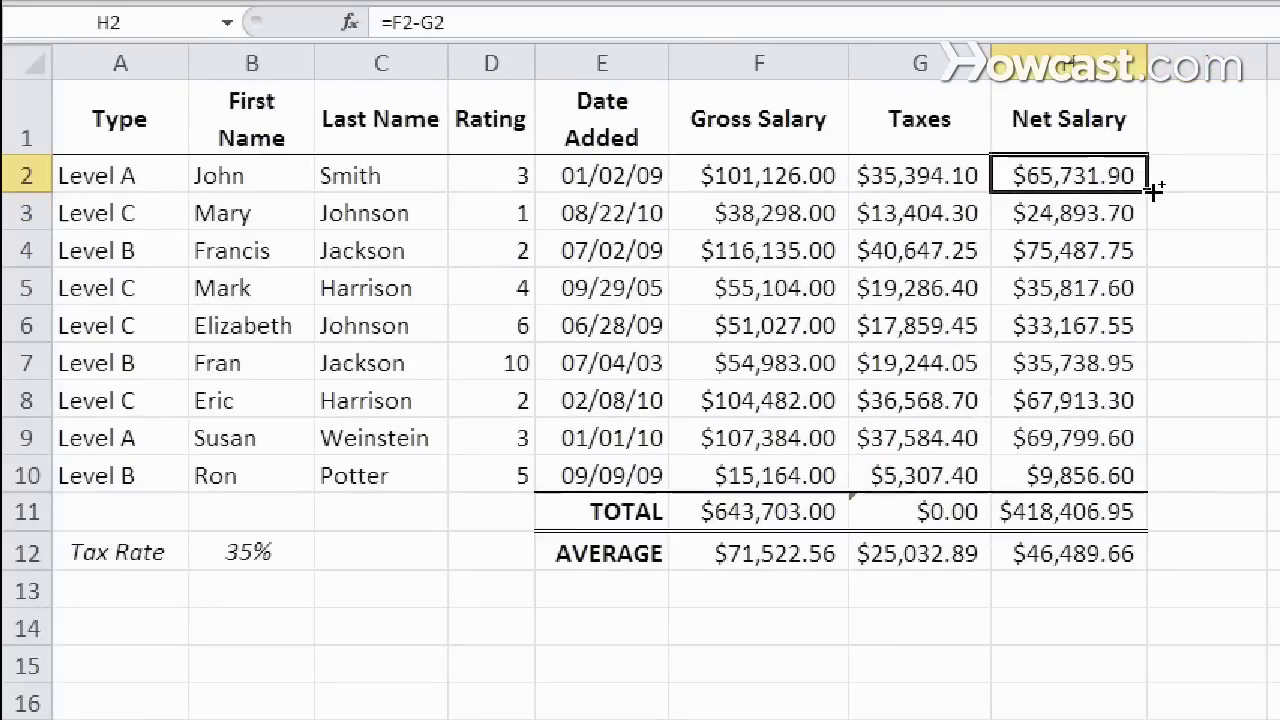
pyautogui.hotkey('ctrl', 'c')
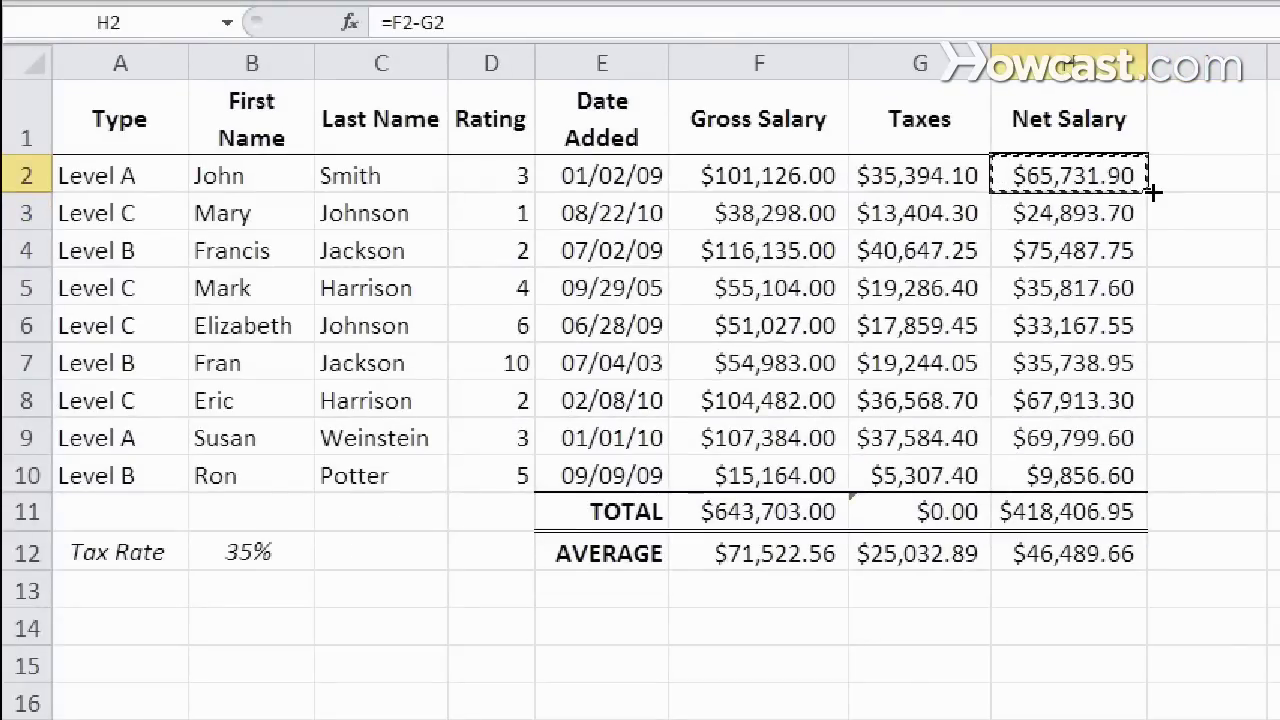
pyautogui.click(1088, 619)
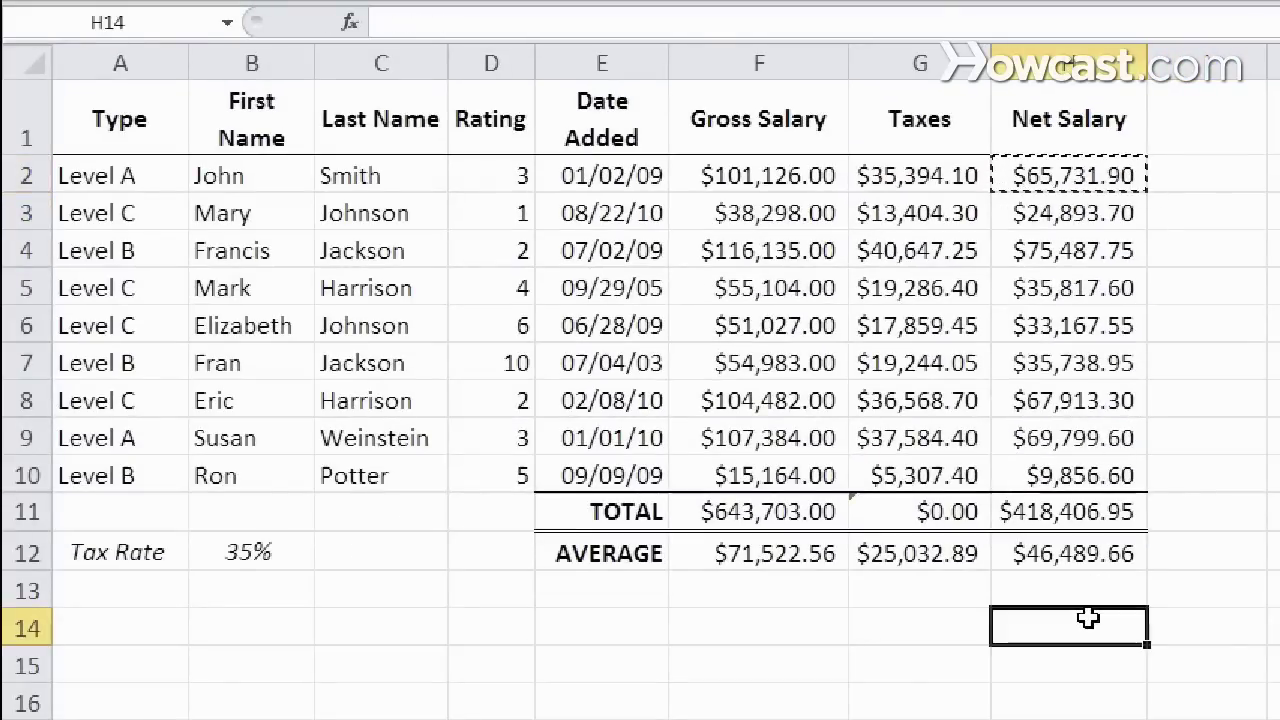
pyautogui.hotkey('ctrl', 'v')
pyautogui.press('Escape')
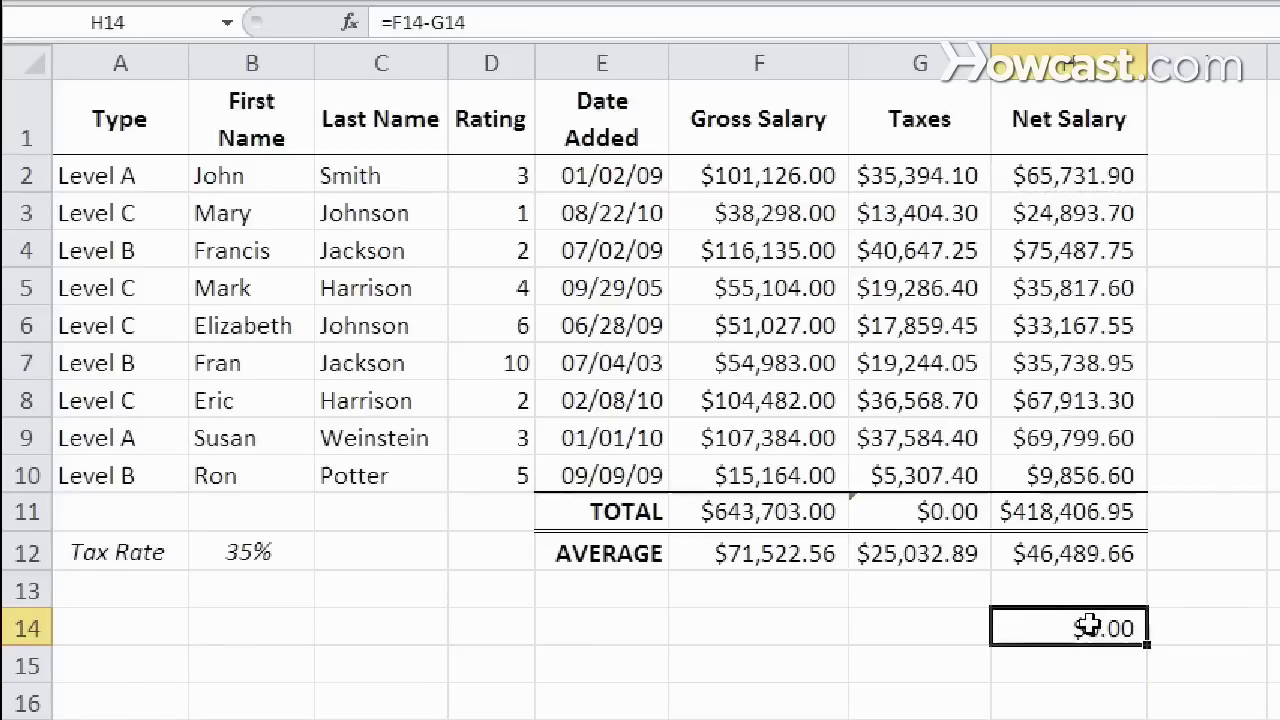
pyautogui.doubleClick(1085, 619)
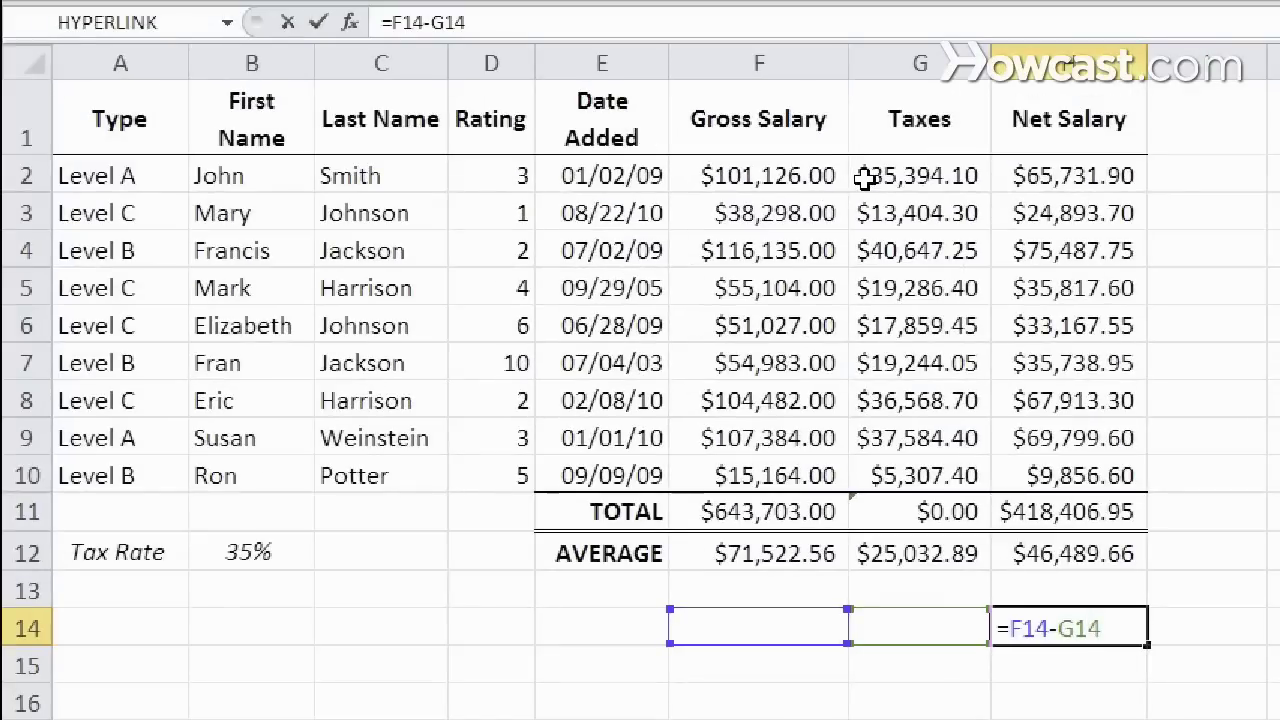
pyautogui.press('Escape')
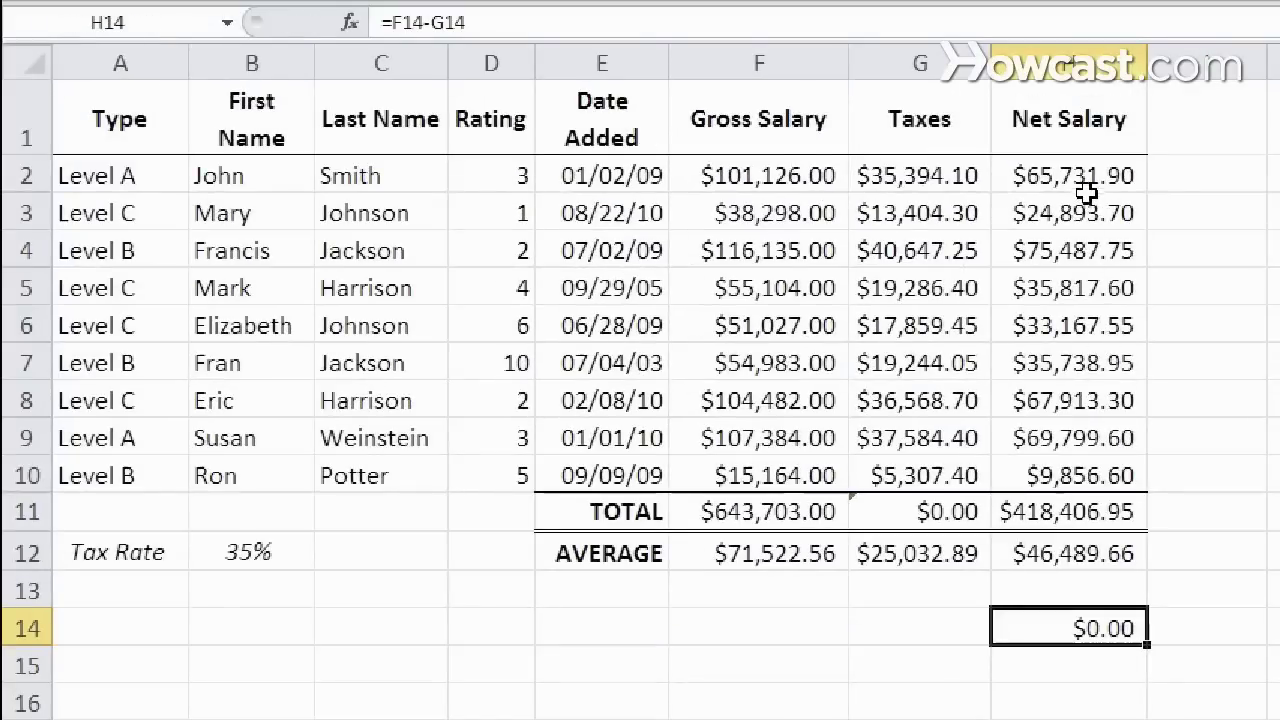
# Step: Make both references in the H2 formula absolute so that it reads =$F$2-$G$2
pyautogui.click(1087, 188)
pyautogui.click(725, 27)
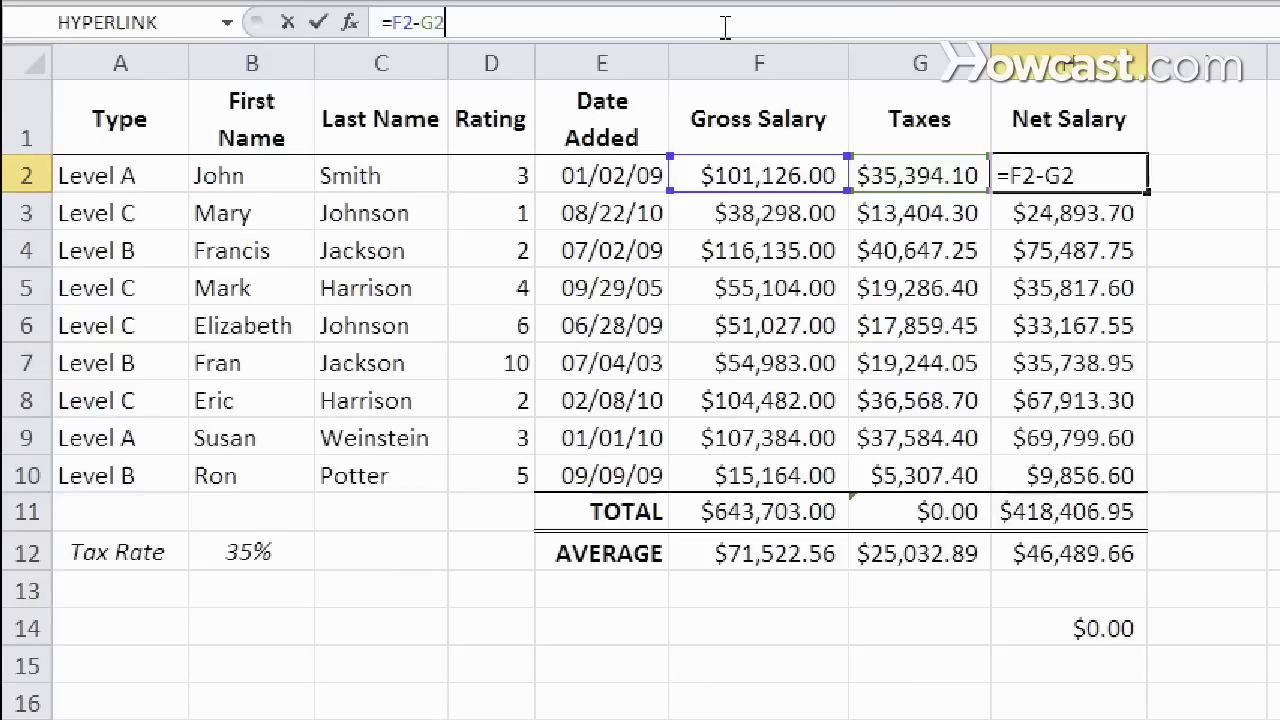
pyautogui.click(389, 22)
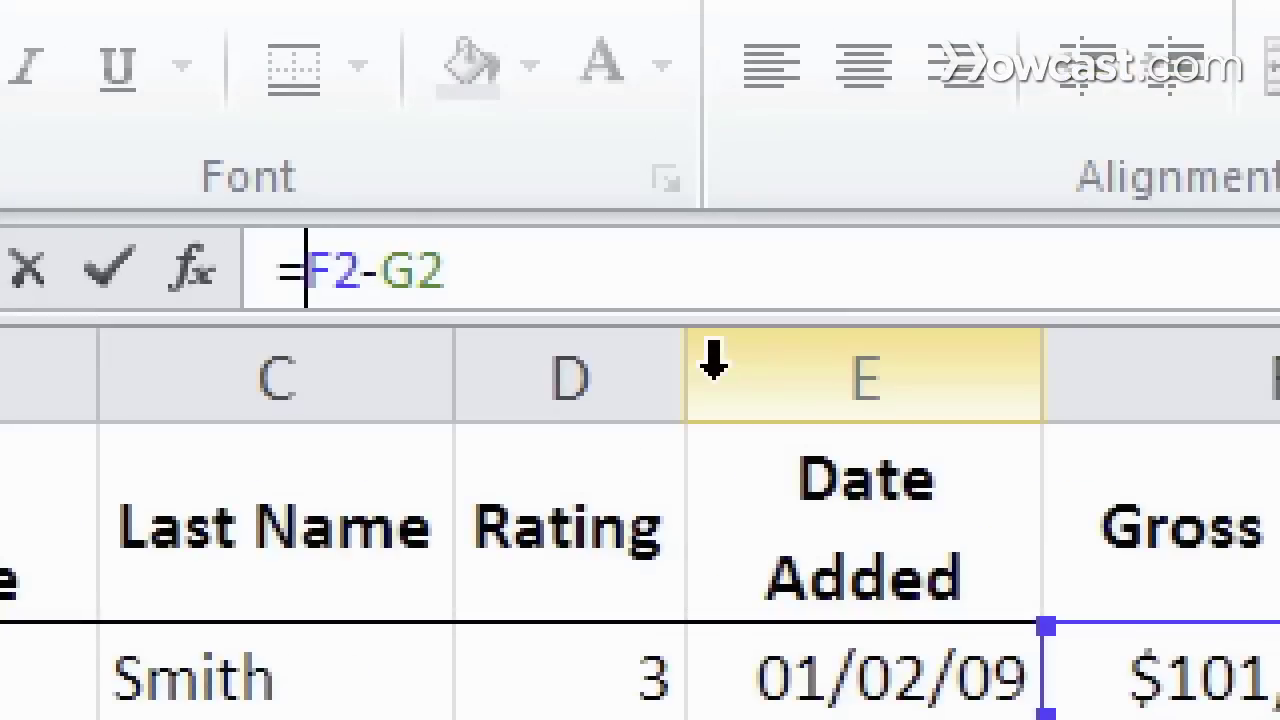
pyautogui.write('$')
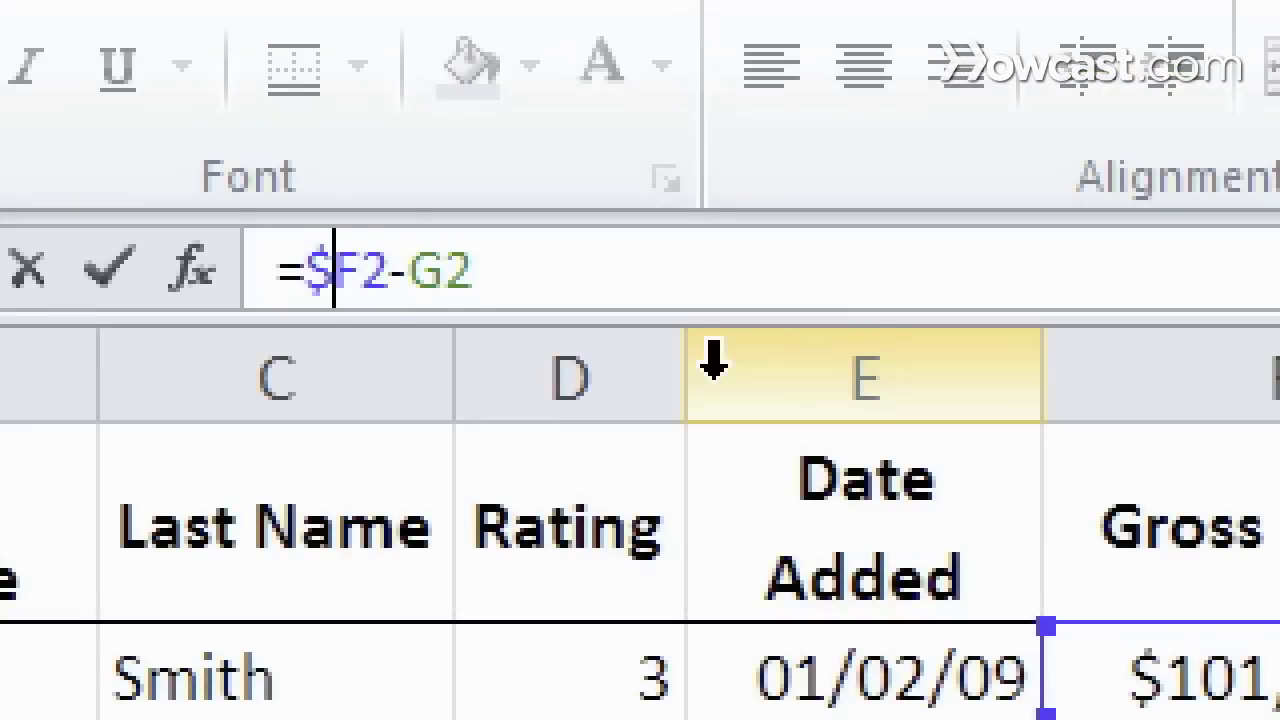
pyautogui.click(366, 275)
pyautogui.write('$')
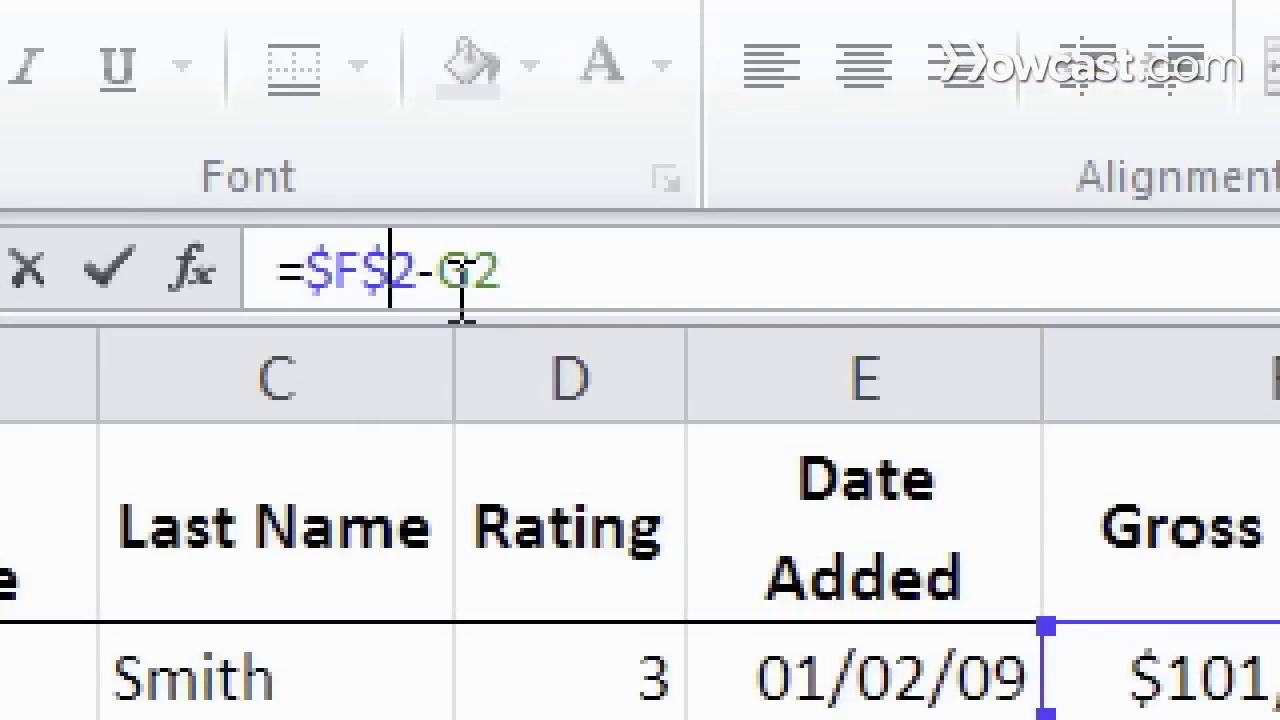
pyautogui.click(437, 272)
pyautogui.write('$')
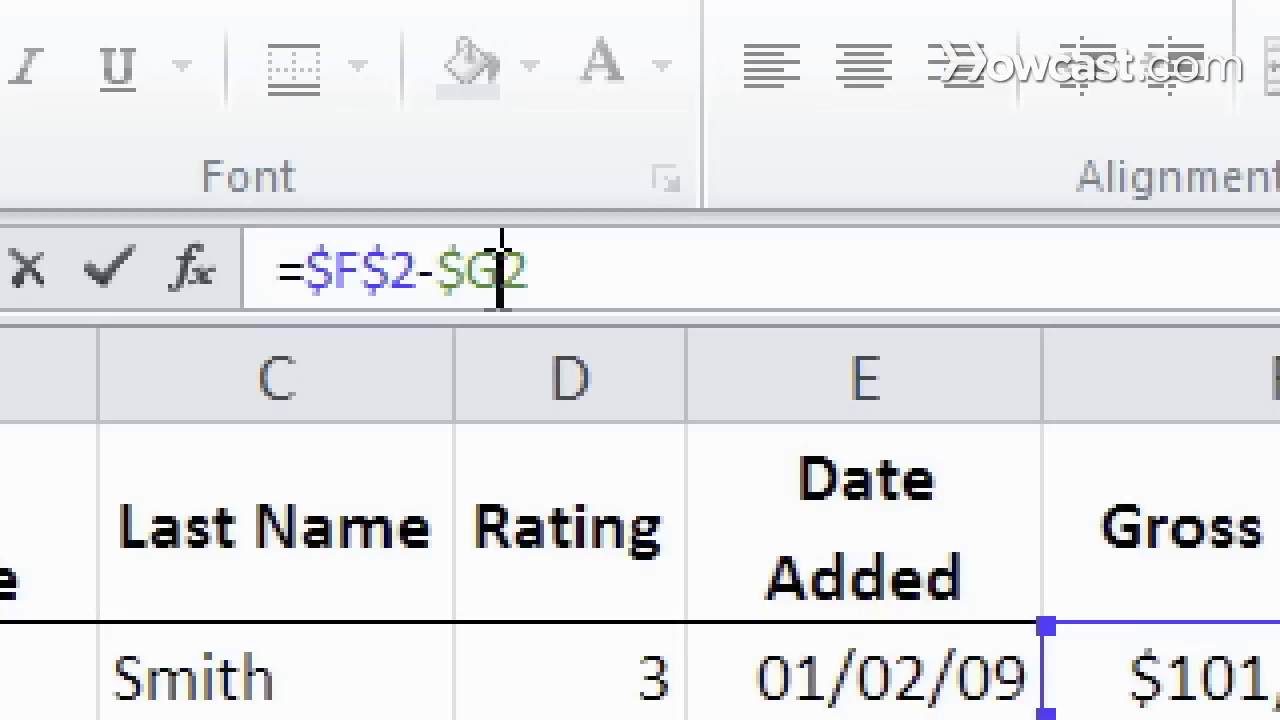
pyautogui.click(501, 270)
pyautogui.write('$')
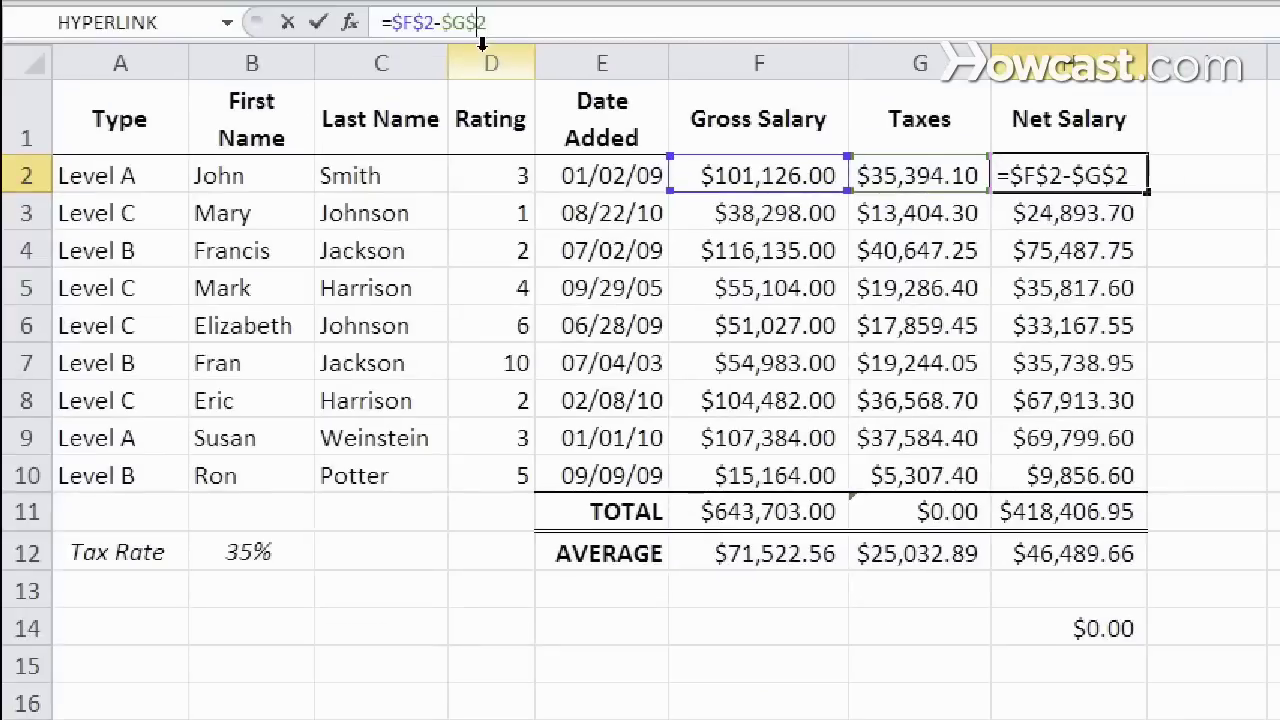
pyautogui.press('Return')
pyautogui.press('Up')
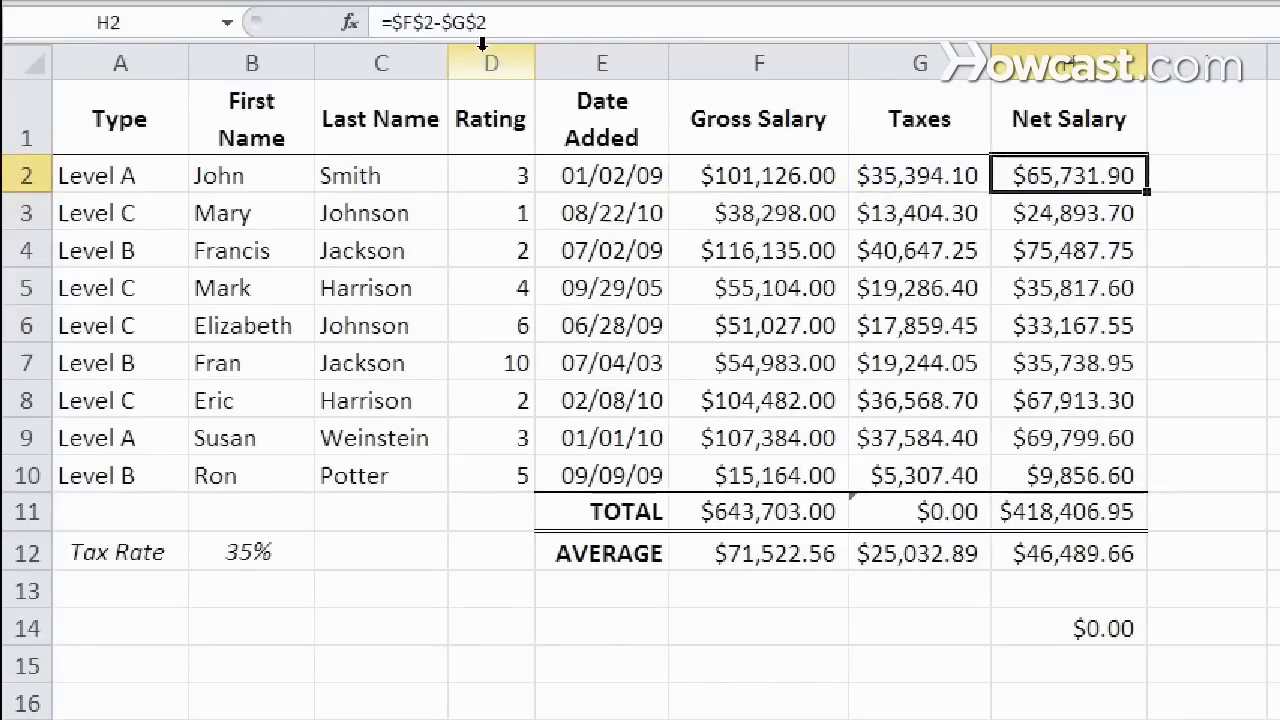
# Step: Copy the absolute-reference formula from H2 into H15 and inspect which cells the pasted formula references
pyautogui.hotkey('ctrl', 'c')
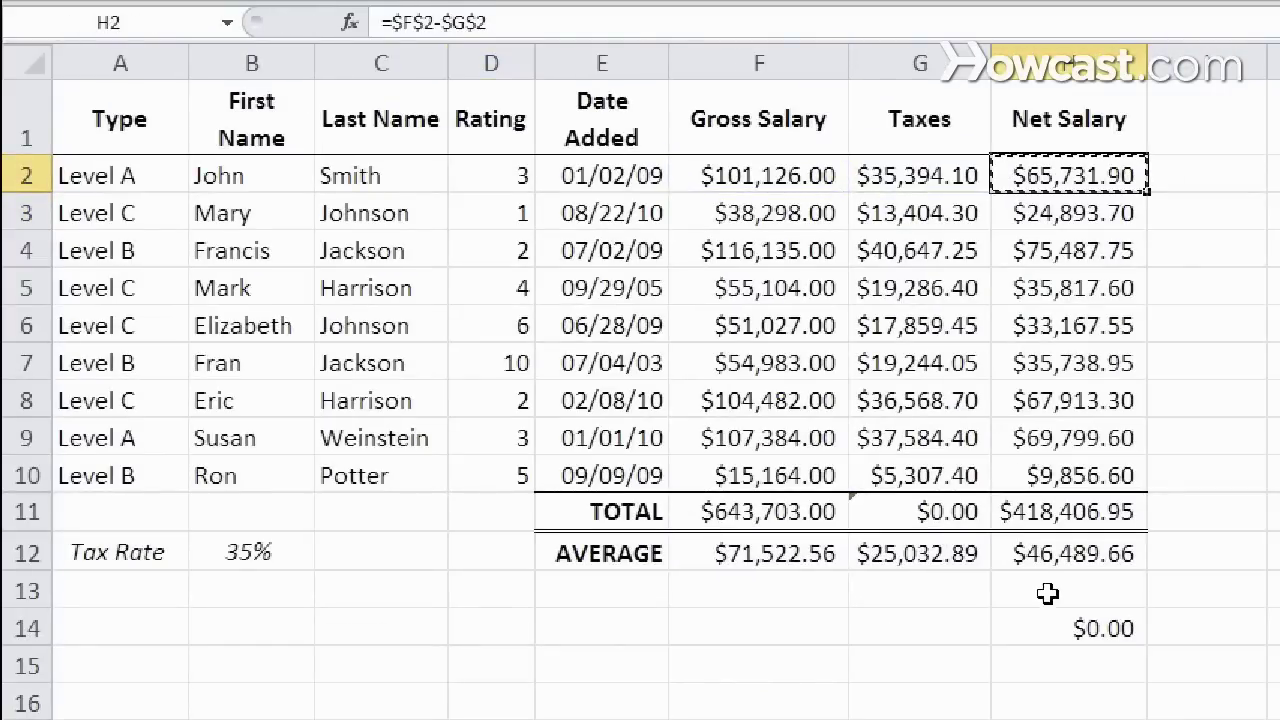
pyautogui.click(1060, 622)
pyautogui.click(1061, 668)
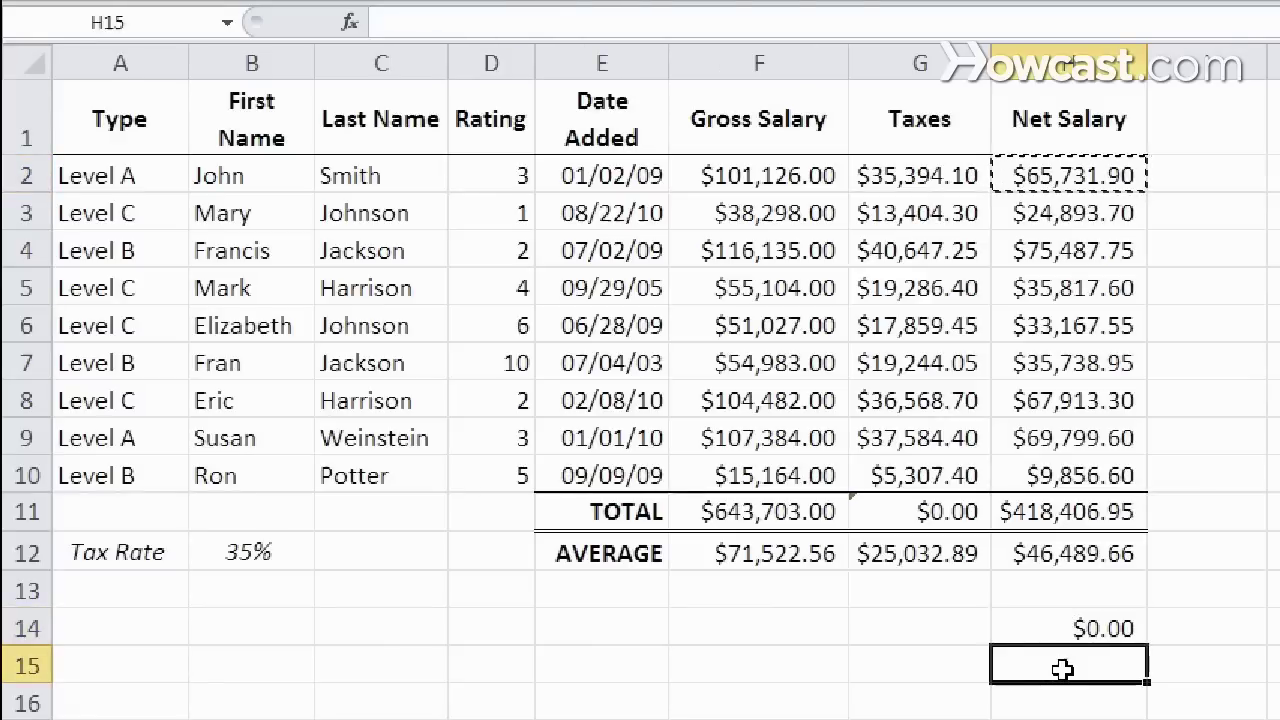
pyautogui.hotkey('ctrl', 'v')
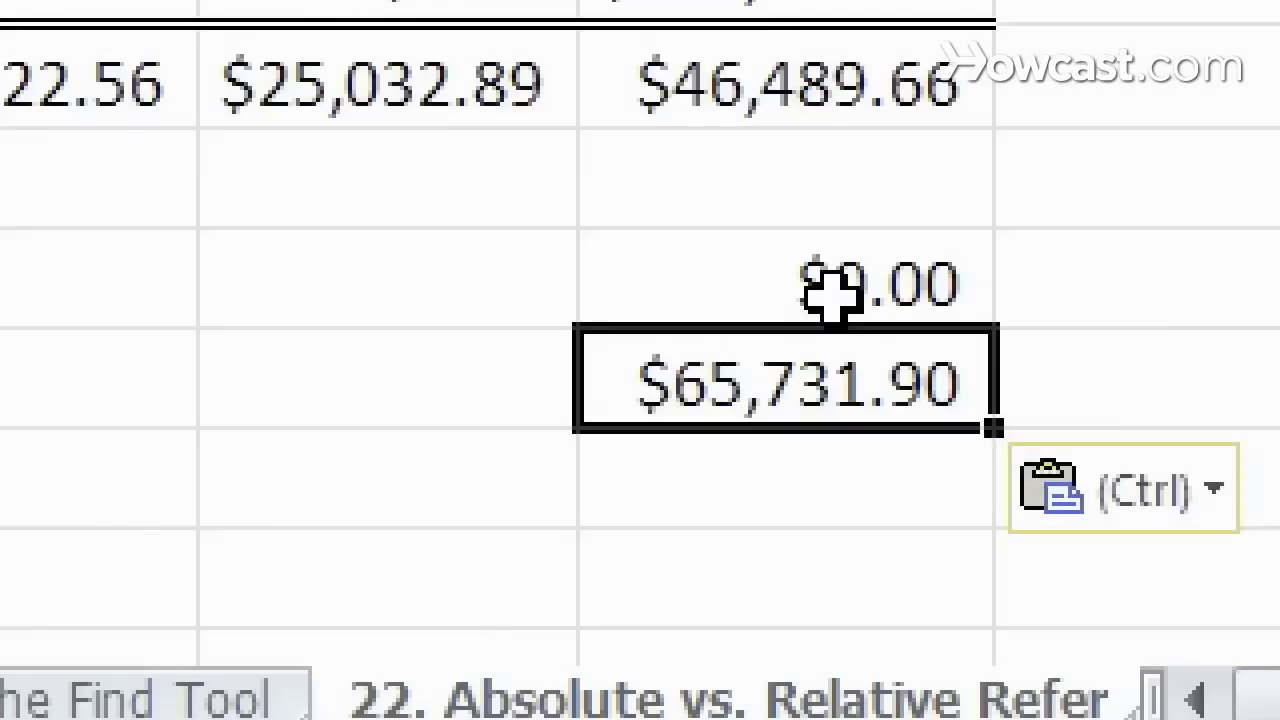
pyautogui.click(1085, 631)
pyautogui.click(833, 378)
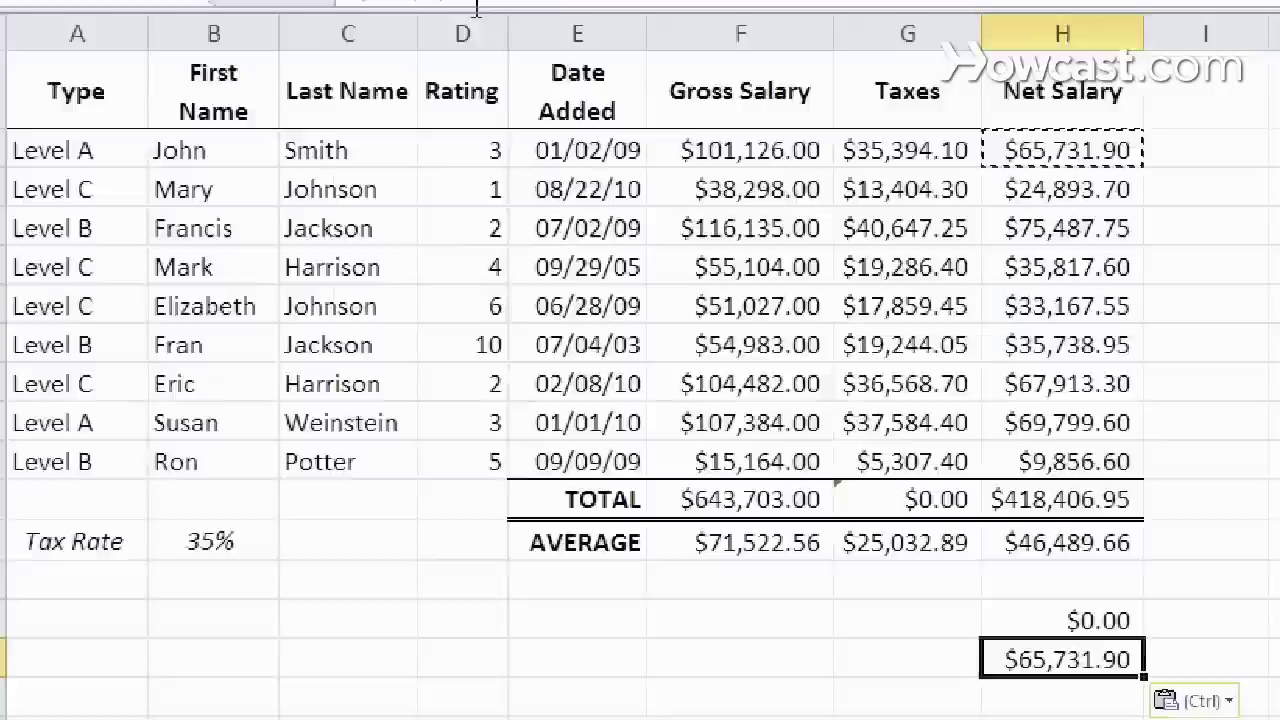
pyautogui.press('F2')
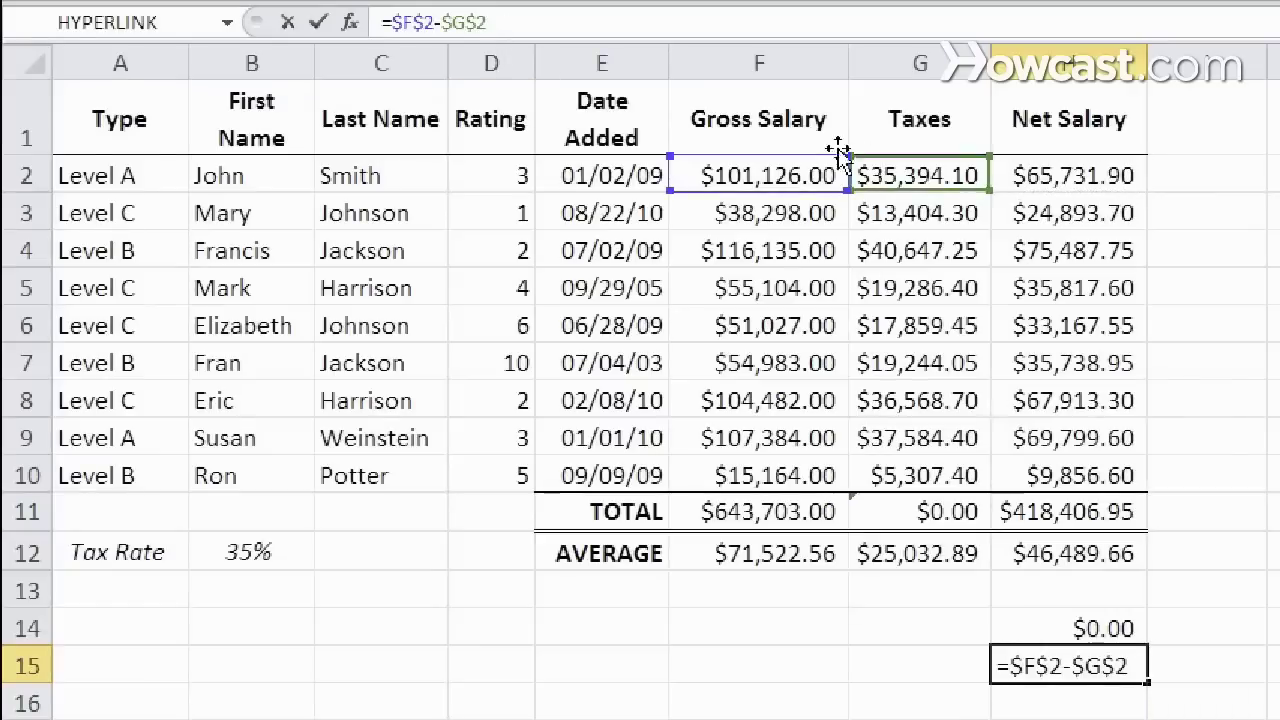
pyautogui.press('Escape')
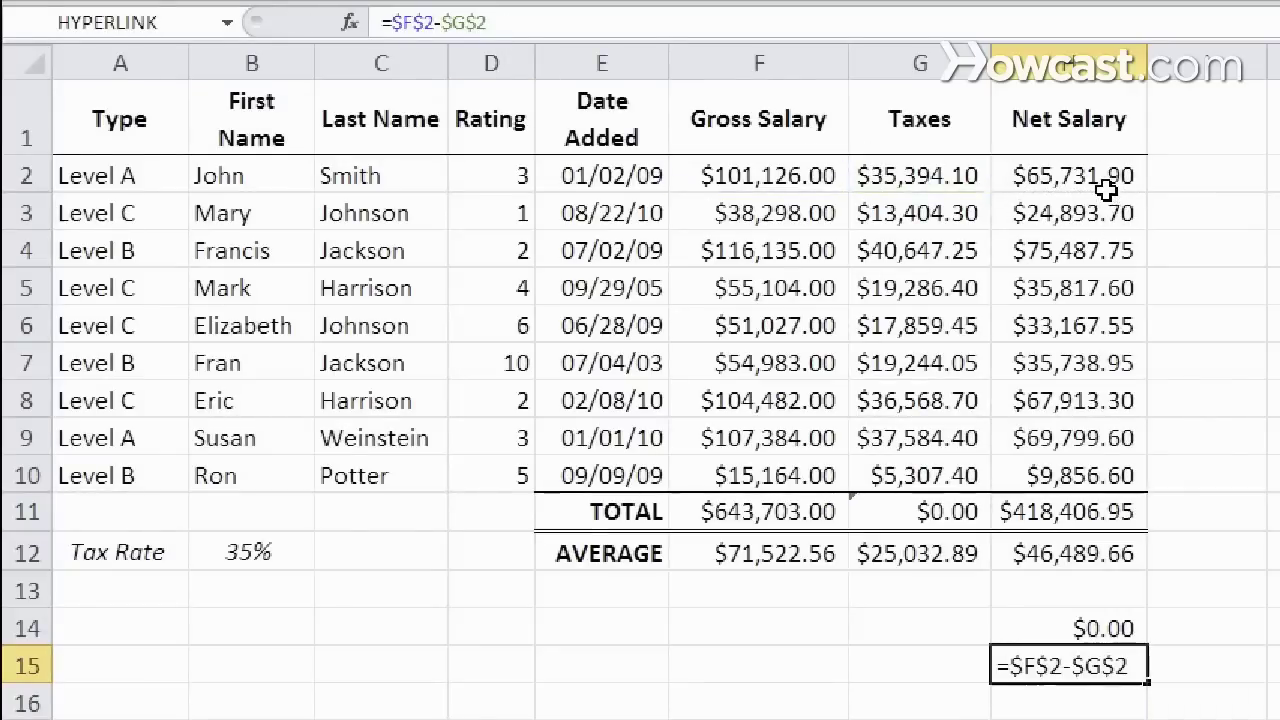
# Step: Copy the Net Salary formula from H2 into the empty cells K6 and L10
pyautogui.click(1105, 190)
pyautogui.hotkey('ctrl', 'c')
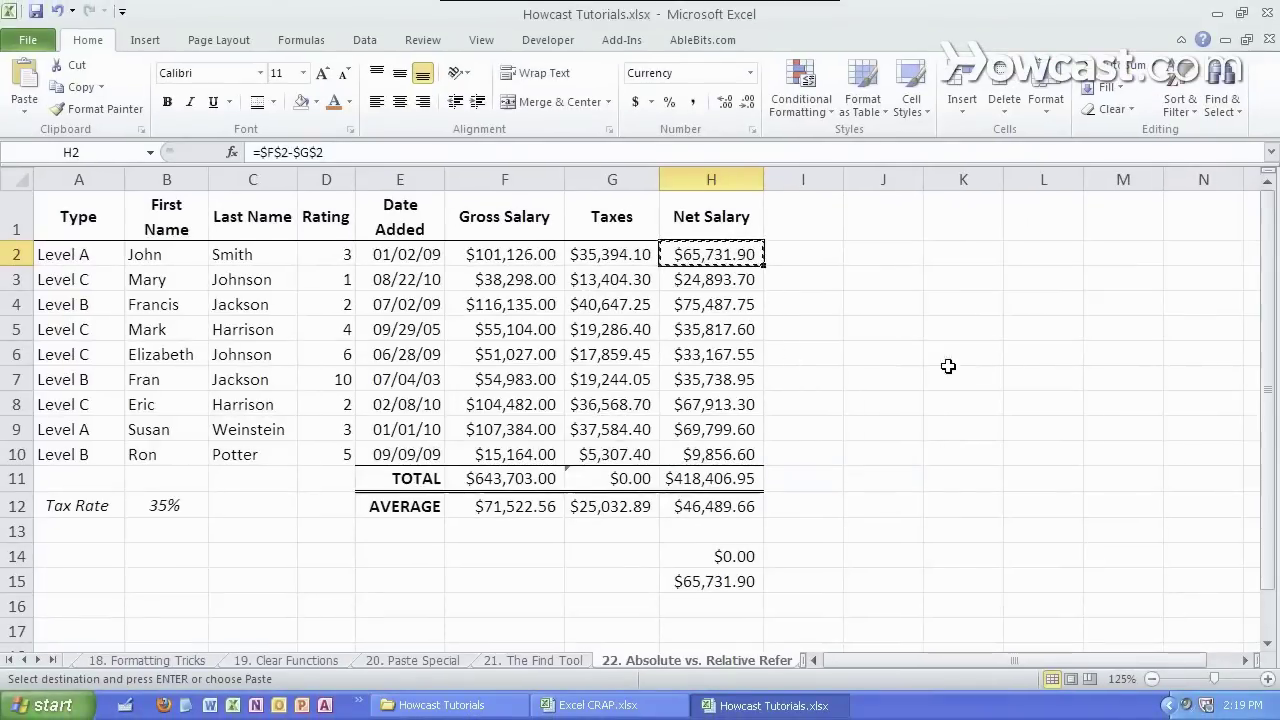
pyautogui.click(950, 360)
pyautogui.hotkey('ctrl', 'v')
pyautogui.click(1068, 457)
pyautogui.hotkey('ctrl', 'v')
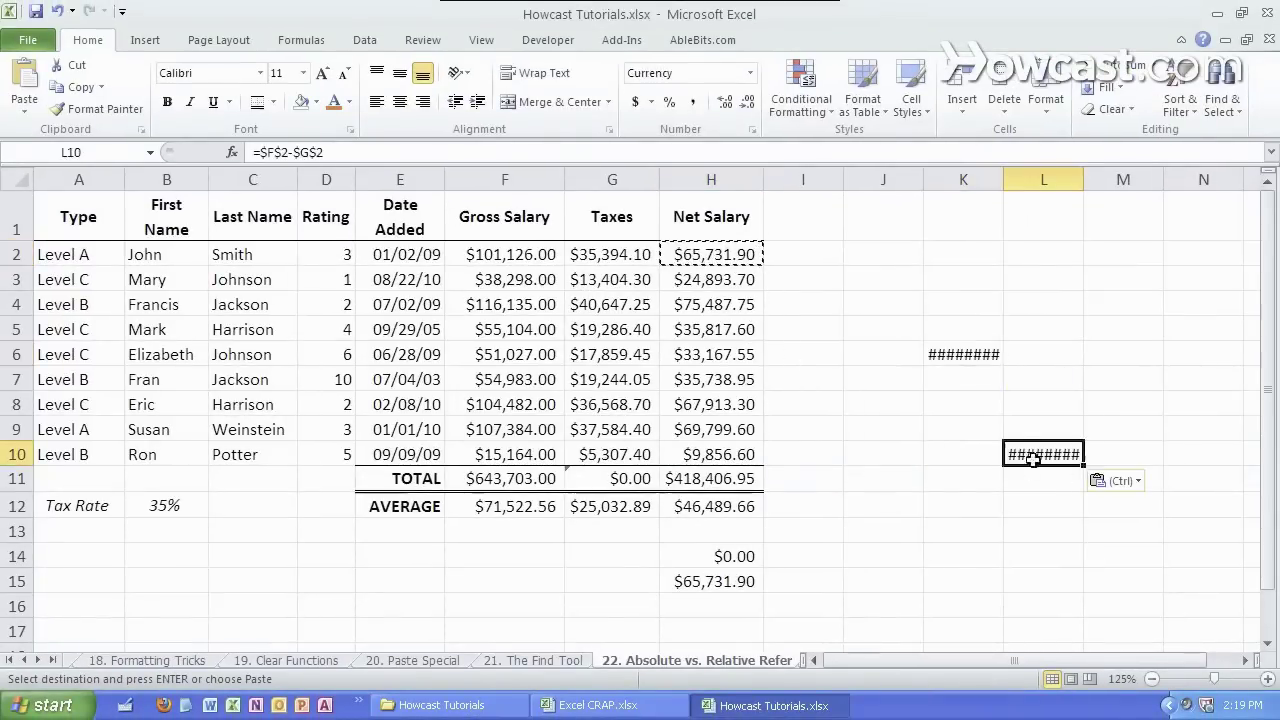
# Step: Widen columns K and L to fit their pasted amounts and inspect the formula in K6
pyautogui.moveTo(1004, 179); pyautogui.dragTo(1018, 180)
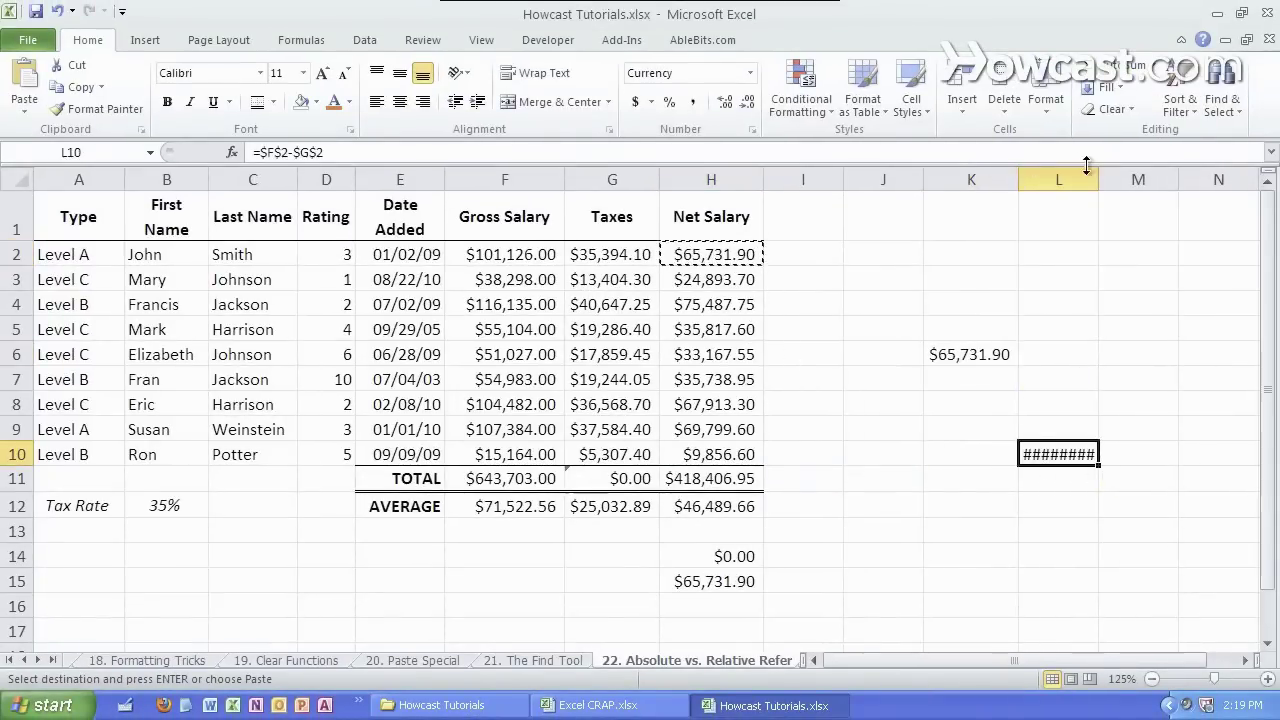
pyautogui.moveTo(1094, 171); pyautogui.dragTo(1113, 172)
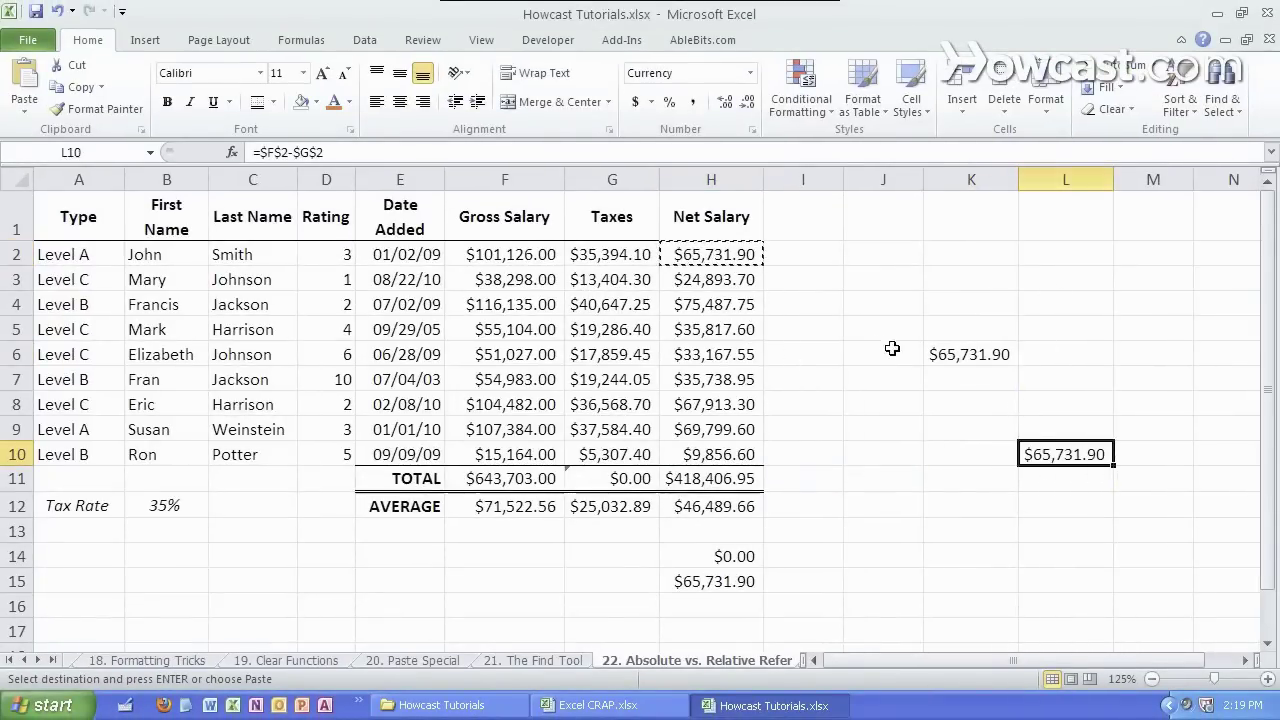
pyautogui.click(975, 366)
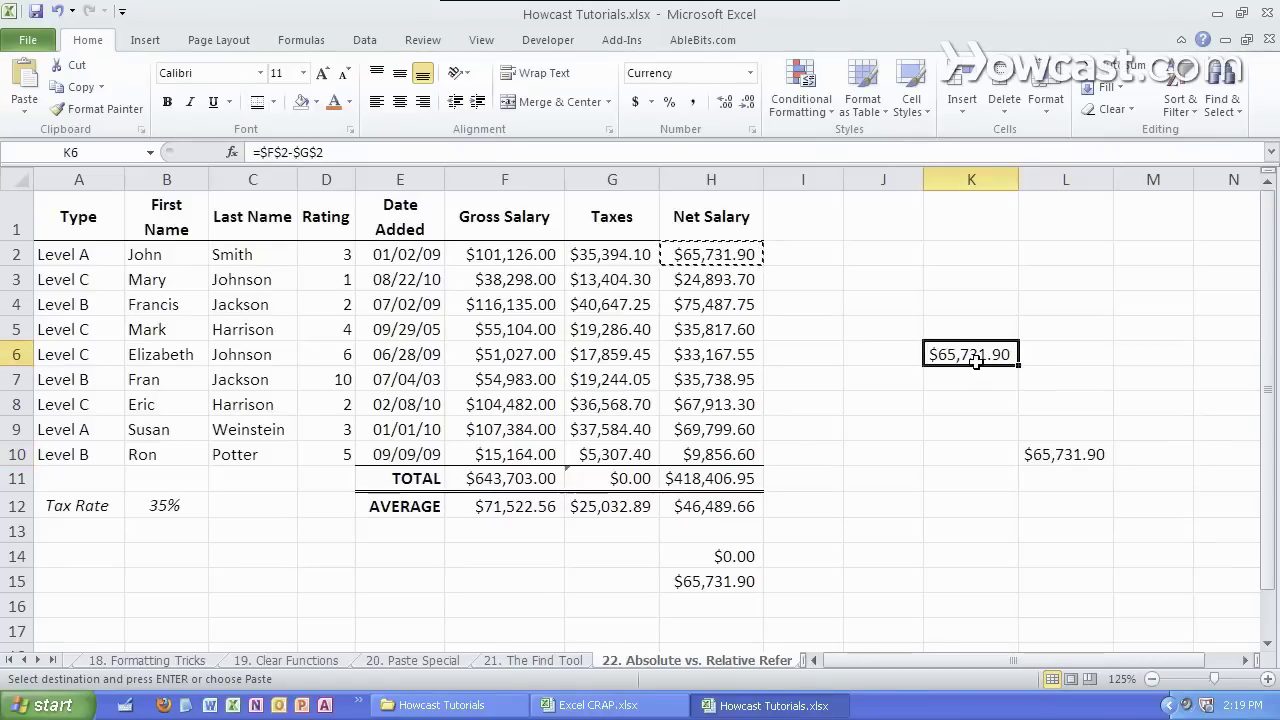
pyautogui.doubleClick(975, 366)
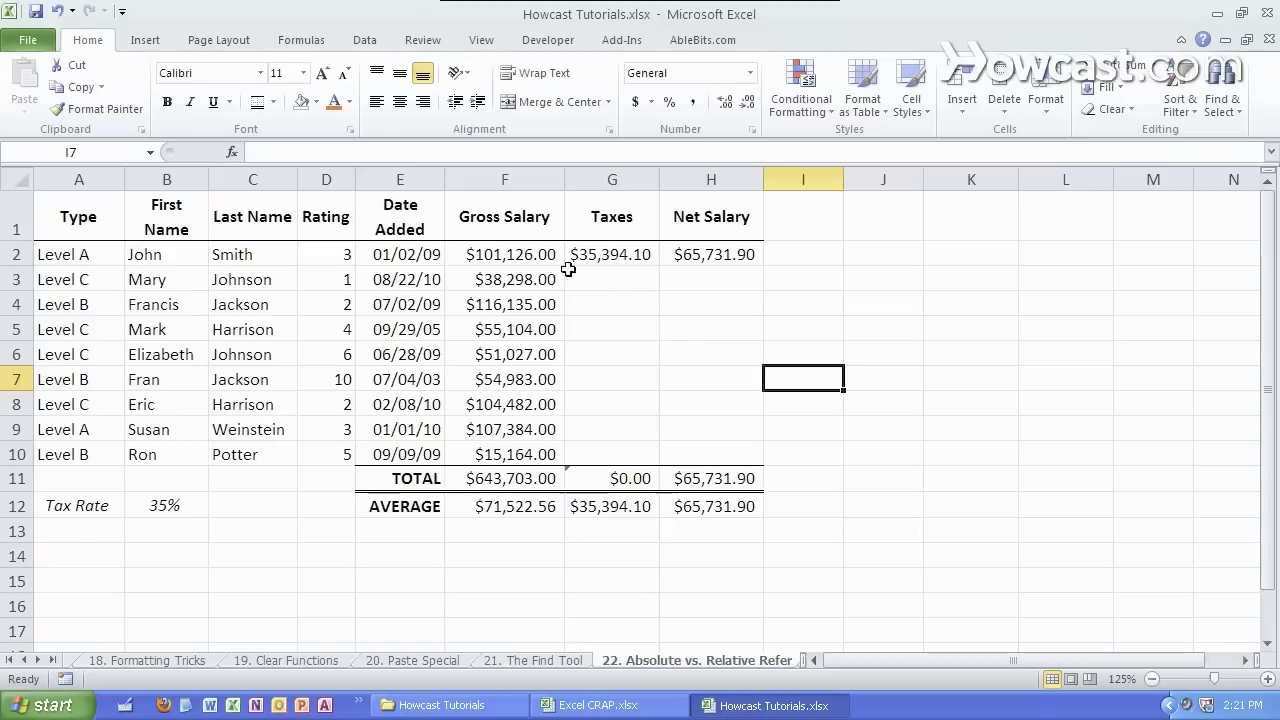
# Step: Clear the existing tax formula from G2, the first cell under Taxes
pyautogui.moveTo(548, 256); pyautogui.dragTo(532, 449)
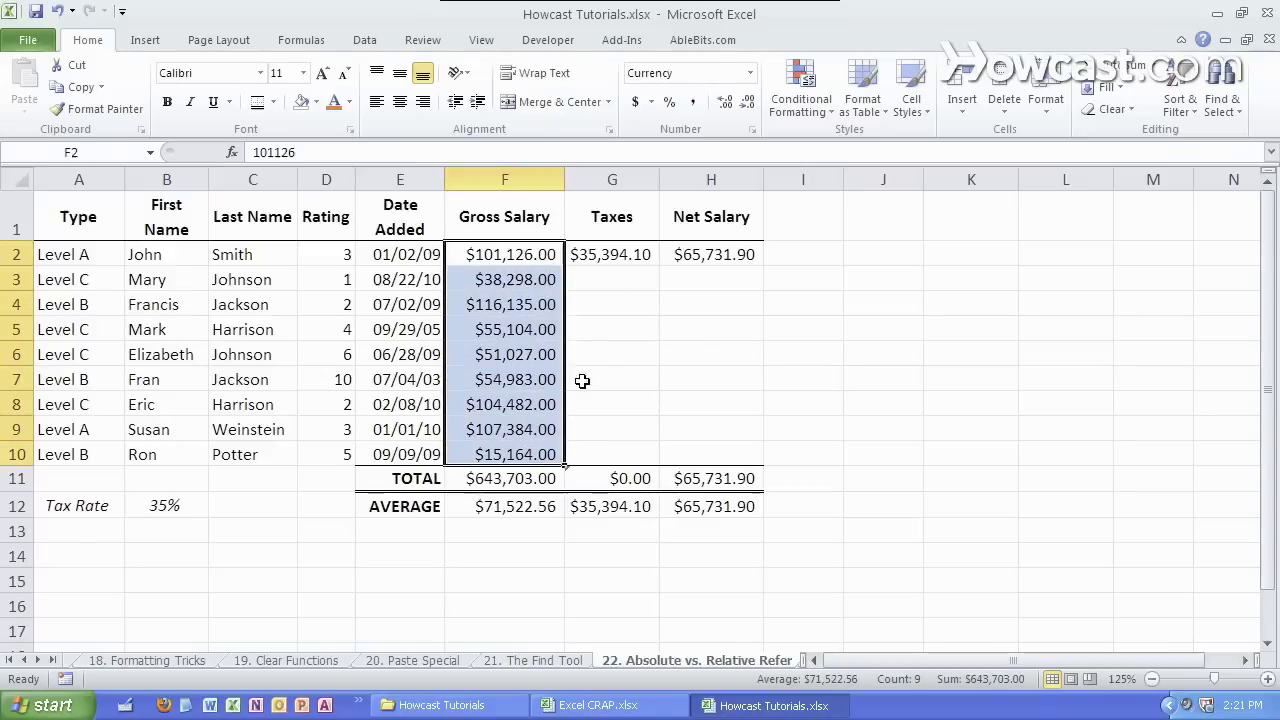
pyautogui.click(580, 380)
pyautogui.click(607, 258)
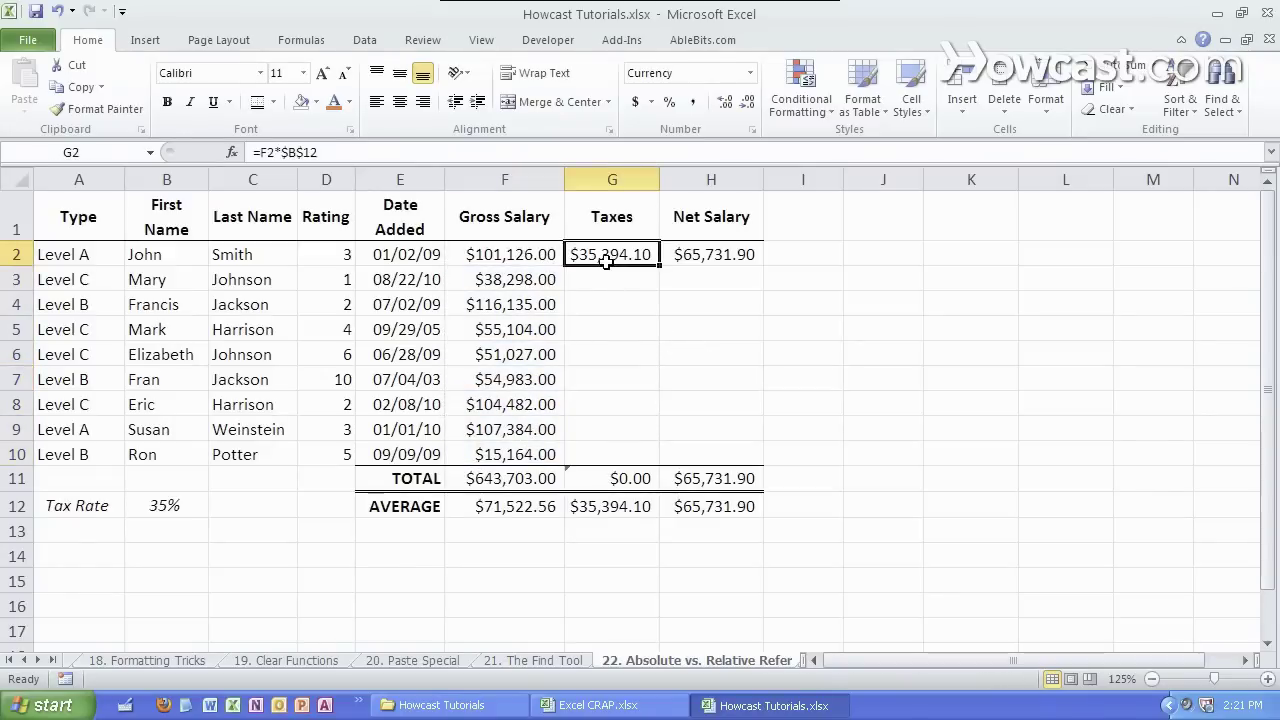
pyautogui.press('Delete')
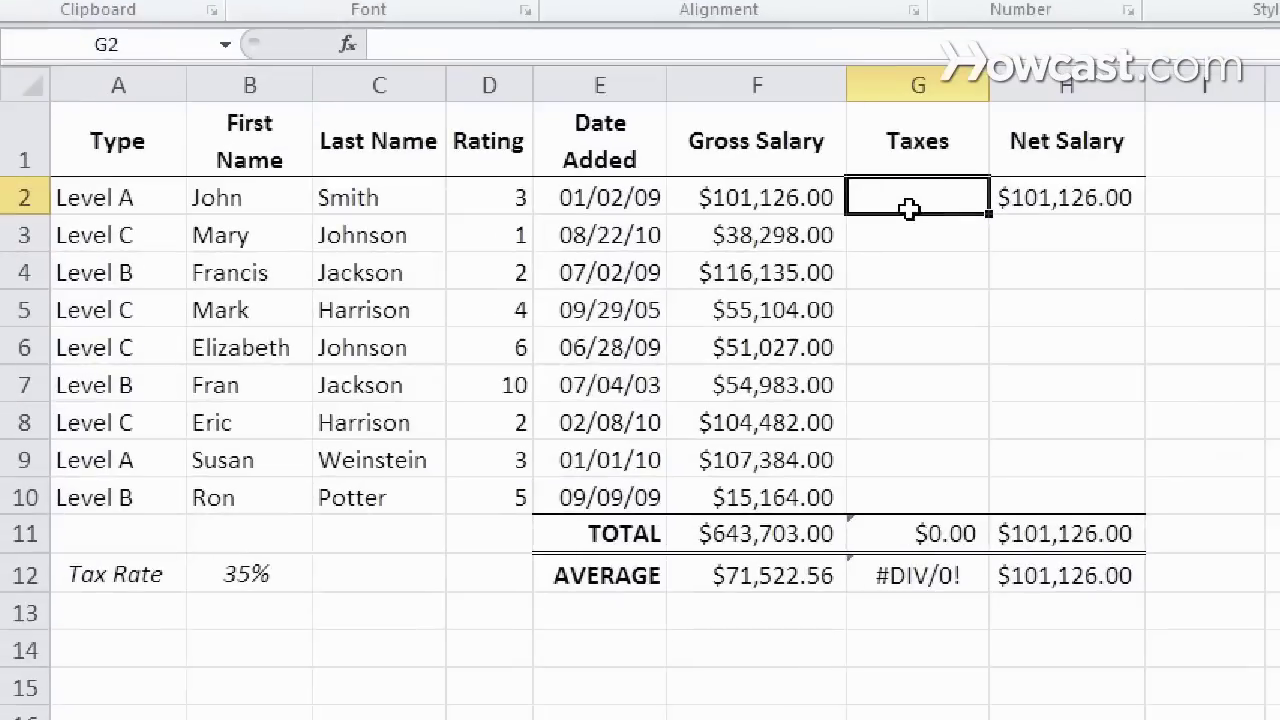
# Step: Enter =F2*B12 in G2 to multiply the gross salary by the tax rate, using relative references
pyautogui.write('=')
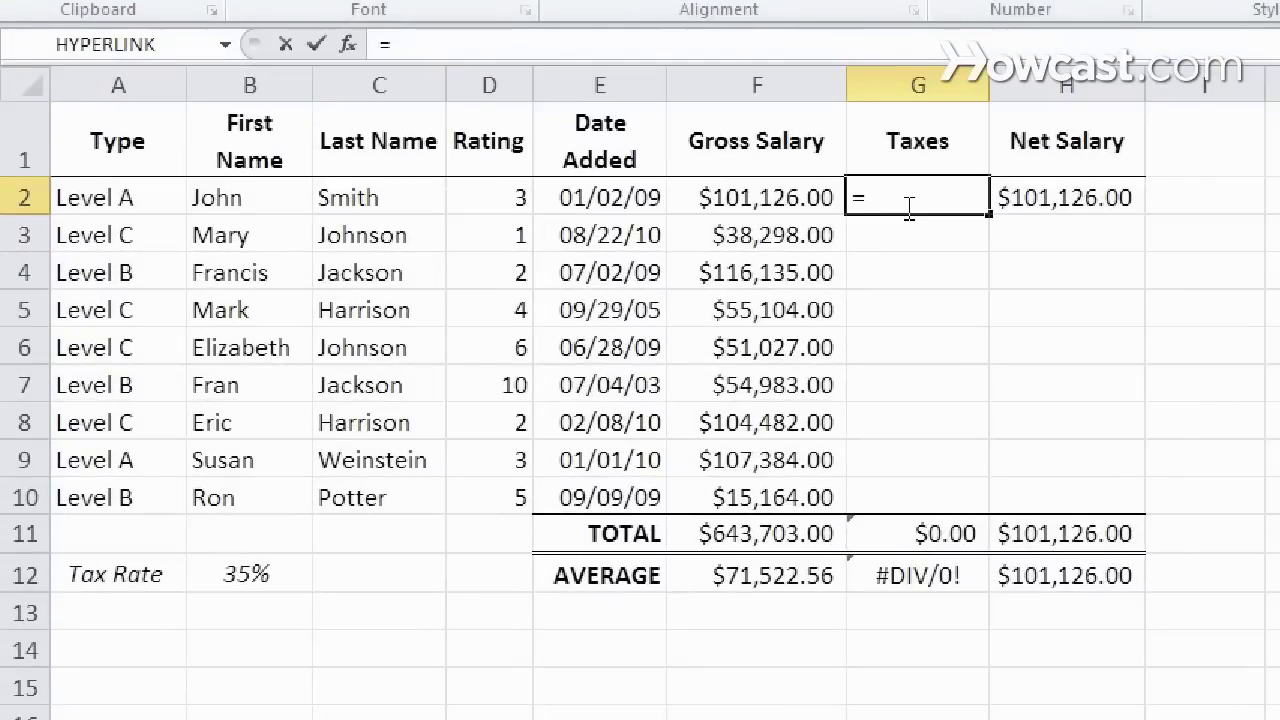
pyautogui.press('Left')
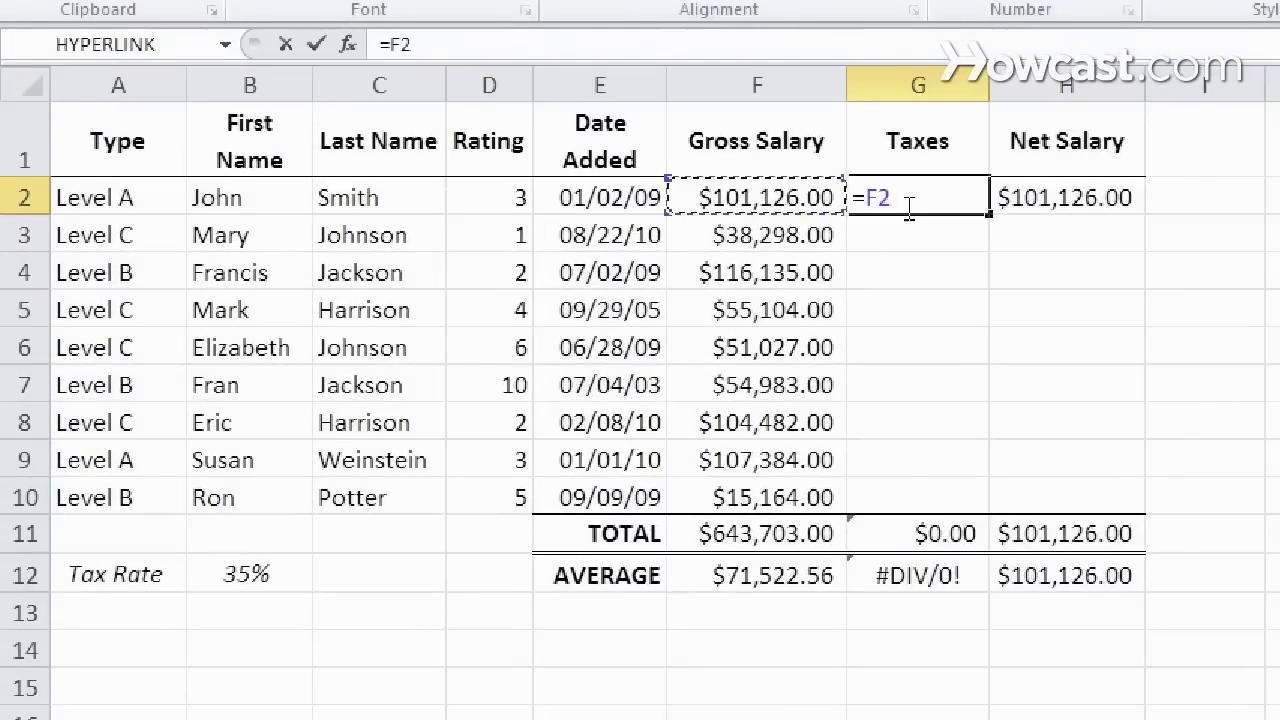
pyautogui.write('*')
pyautogui.click(238, 573)
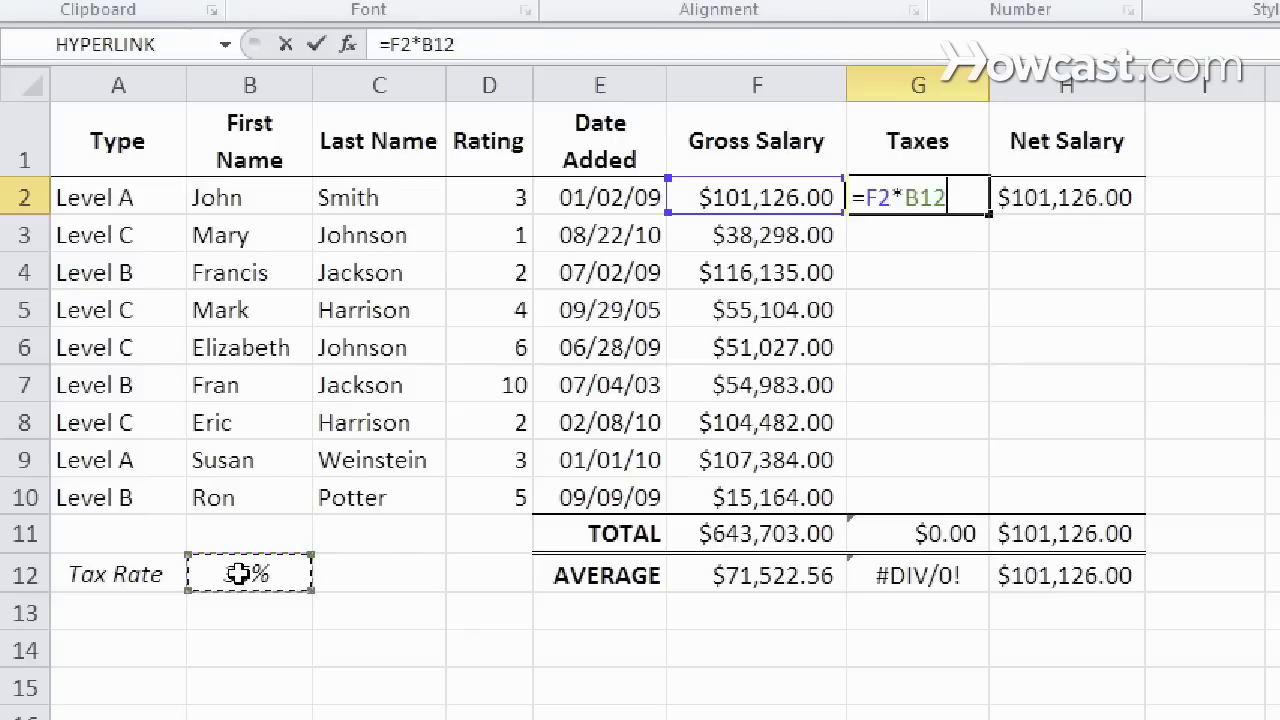
pyautogui.press('Return')
pyautogui.press('Up')
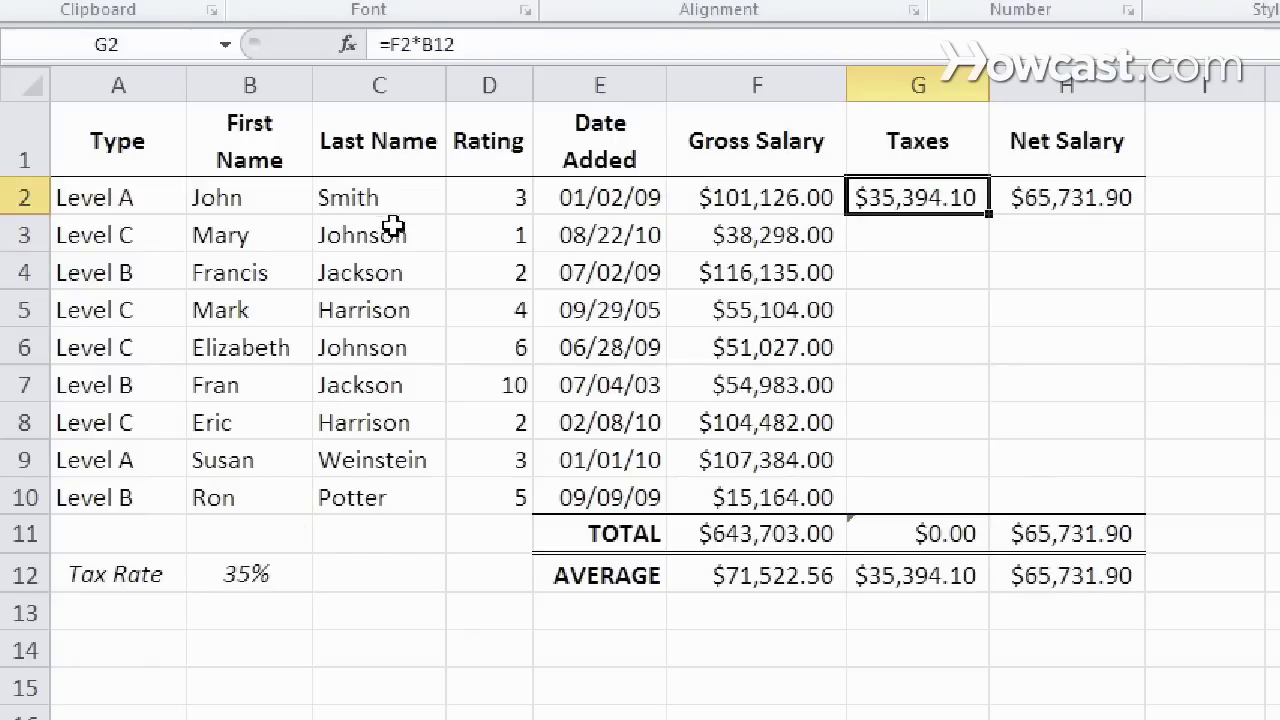
pyautogui.click(473, 50)
pyautogui.press('Escape')
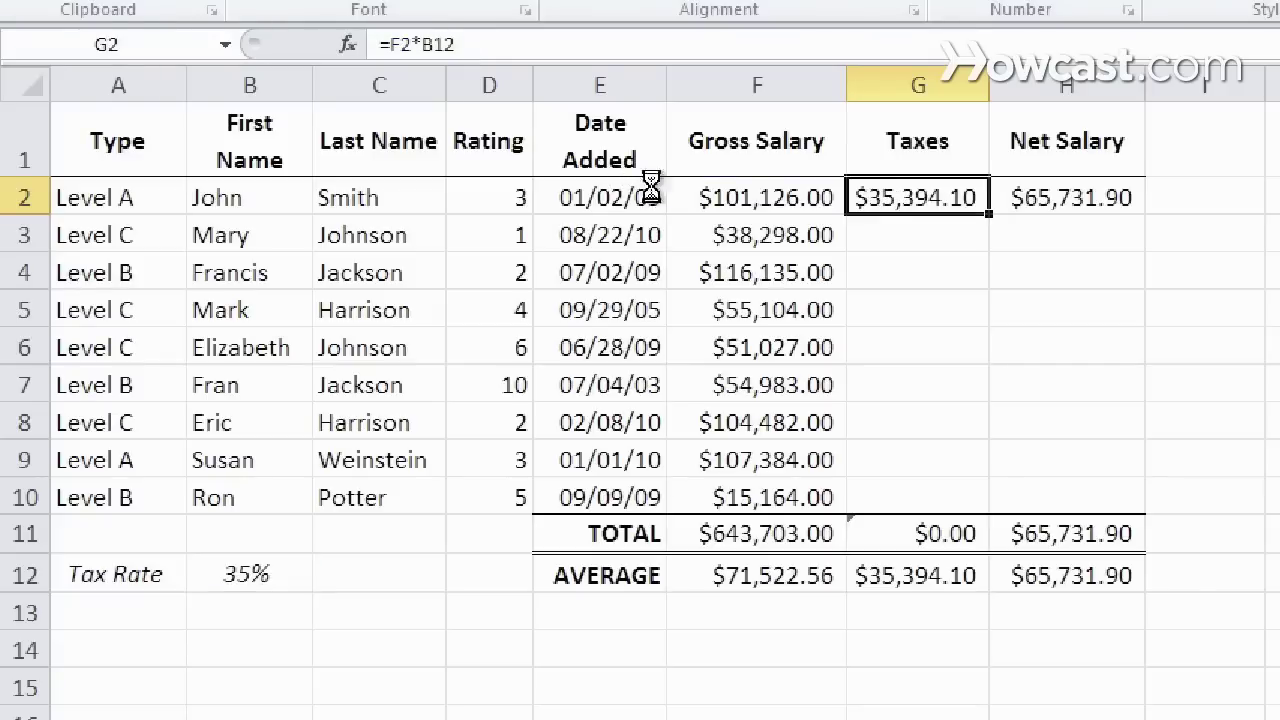
# Step: Copy the relative-reference tax formula from G2 into G3:G10
pyautogui.hotkey('ctrl', 'c')
pyautogui.moveTo(850, 228); pyautogui.dragTo(897, 497)
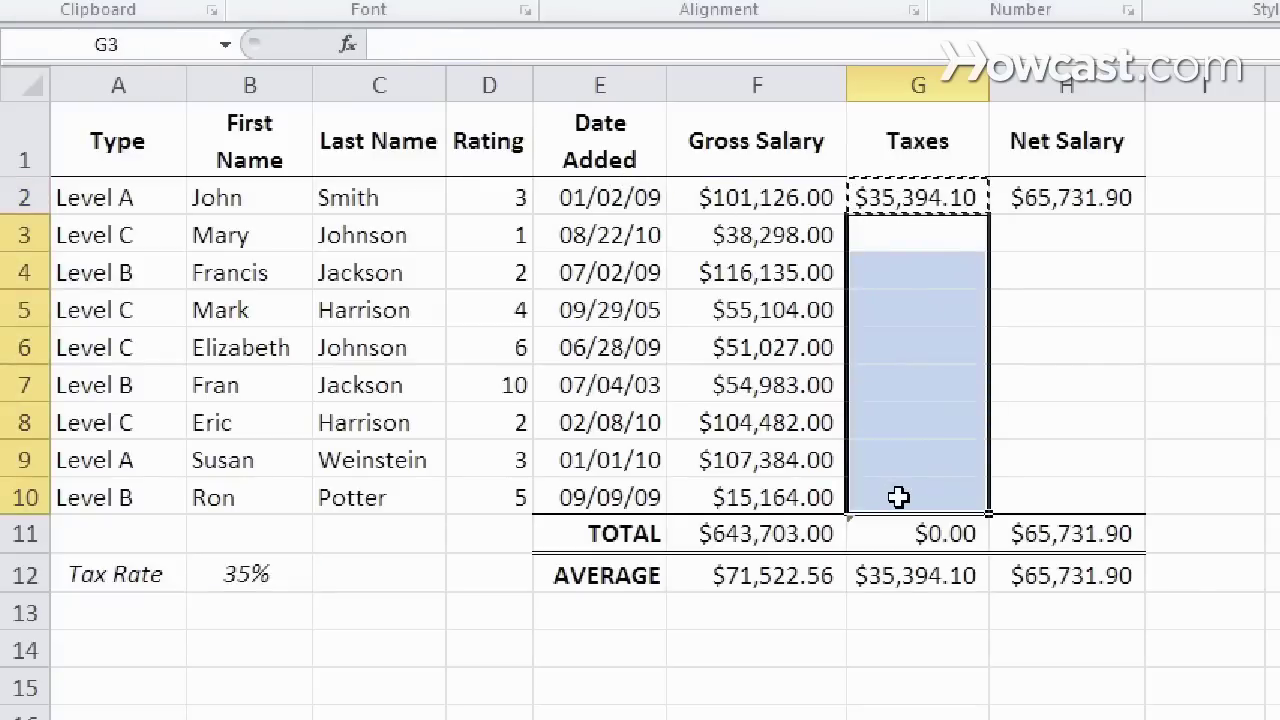
pyautogui.hotkey('ctrl', 'v')
pyautogui.click(1008, 450)
pyautogui.press('Escape')
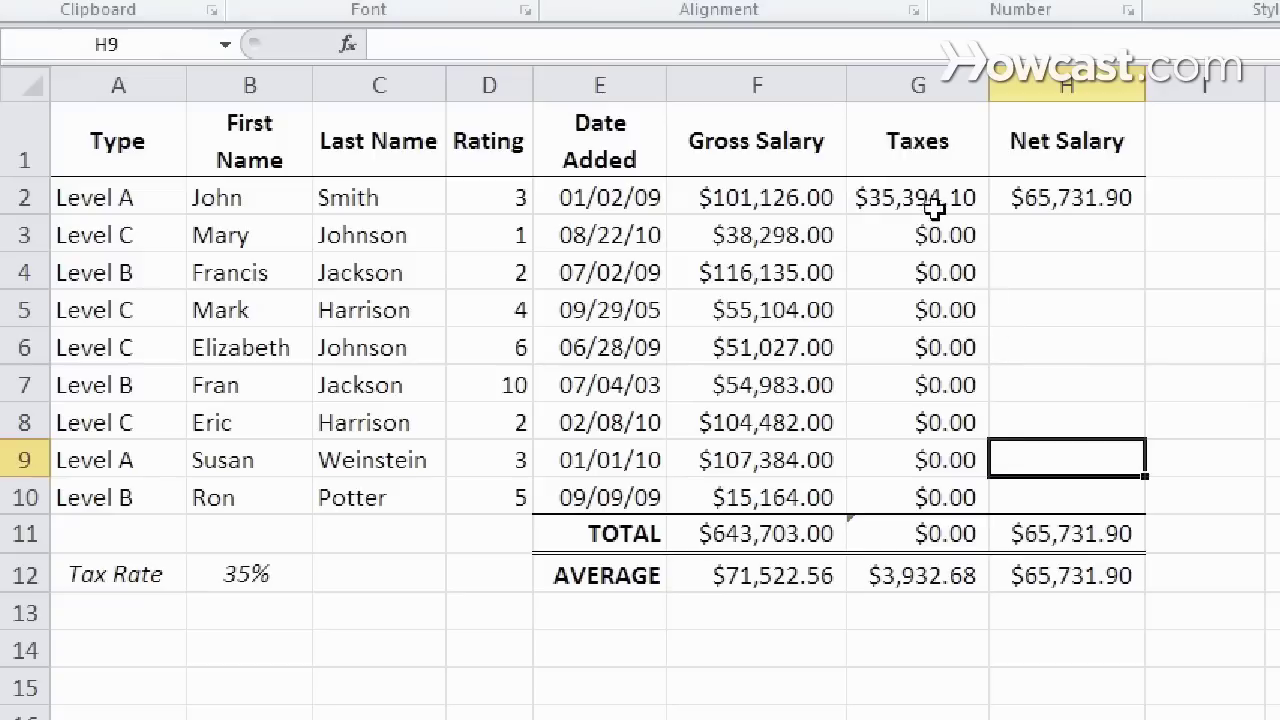
# Step: Inspect which cells the pasted tax formula in G4 references
pyautogui.click(918, 274)
pyautogui.click(670, 47)
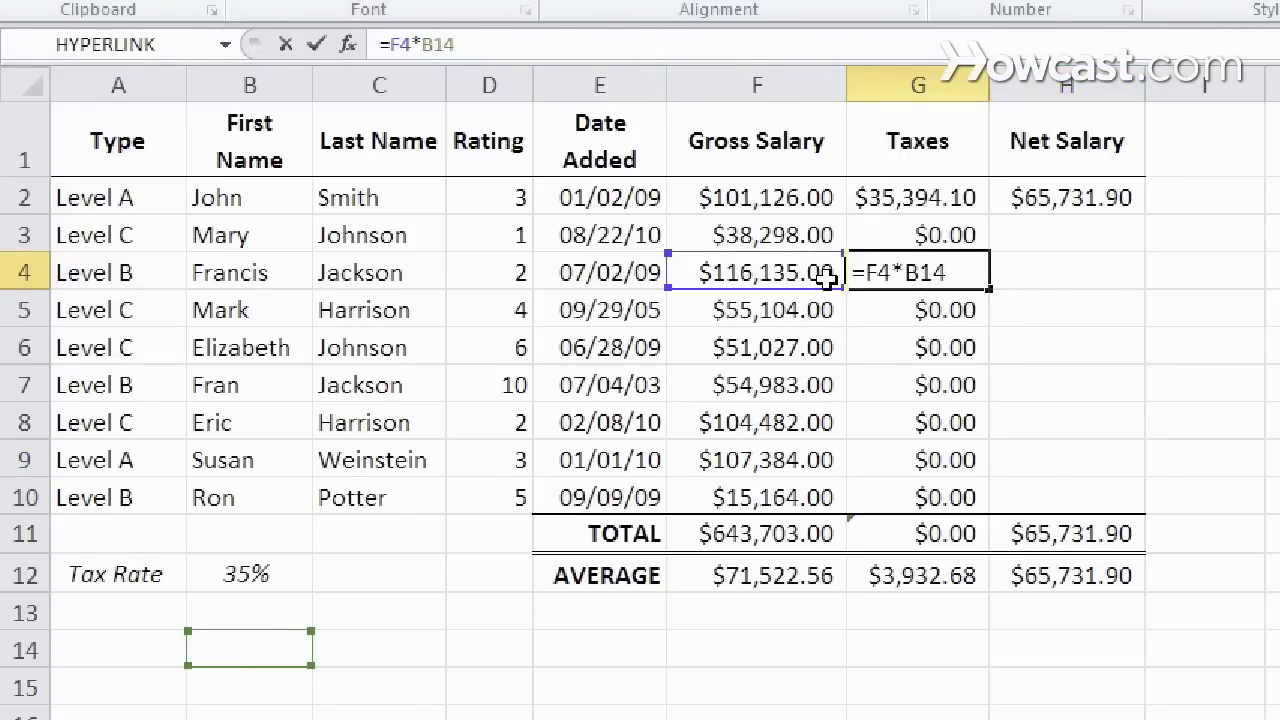
pyautogui.press('Escape')
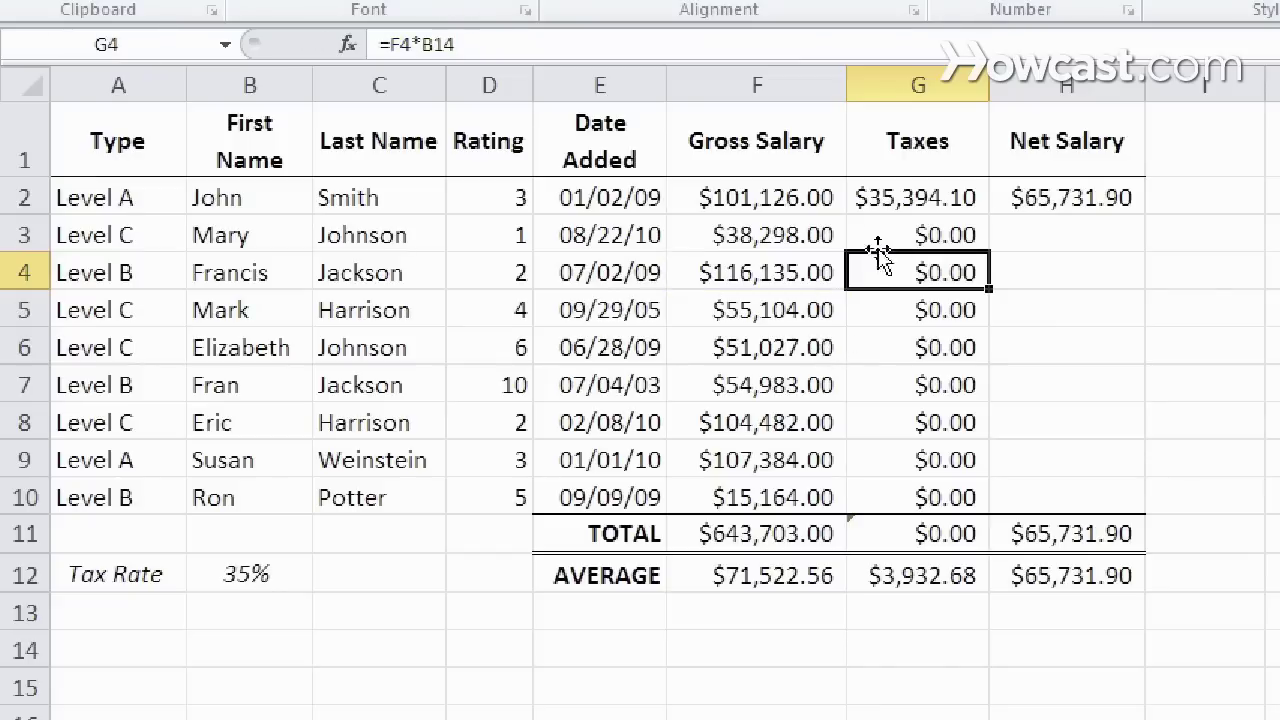
# Step: Clear the pasted tax formulas from G3:G10
pyautogui.click(889, 236)
pyautogui.hotkey('shift', 'Down')
pyautogui.hotkey('shift', 'Down')
pyautogui.hotkey('shift', 'Down')
pyautogui.hotkey('shift', 'Down')
pyautogui.hotkey('shift', 'Down')
pyautogui.hotkey('shift', 'Down')
pyautogui.hotkey('shift', 'Down')
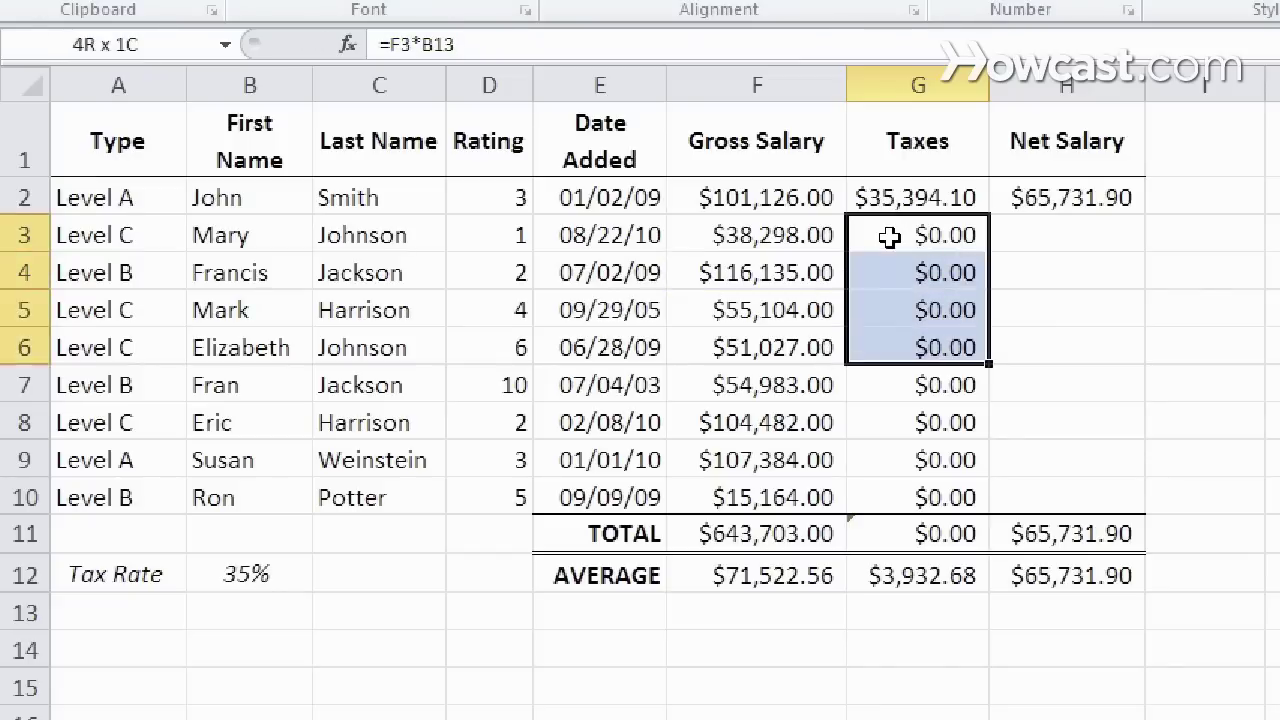
pyautogui.press('Delete')
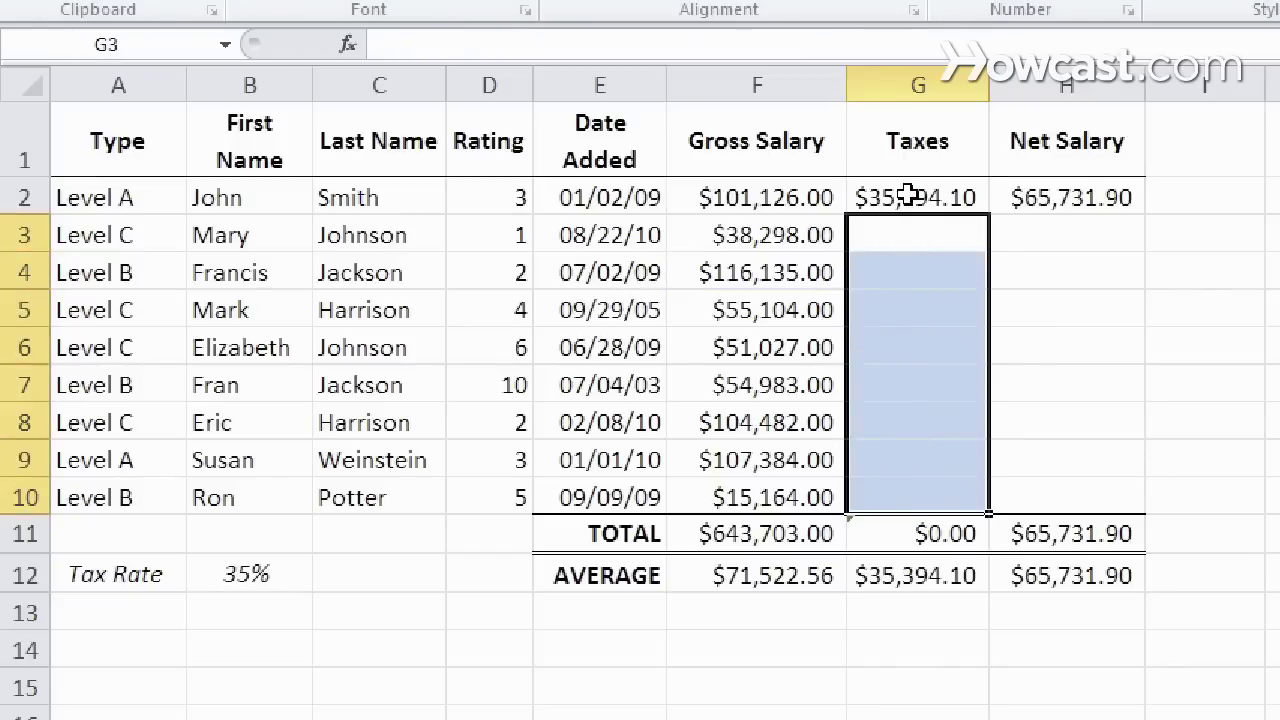
# Step: Make the tax rate reference in the G2 formula absolute so that it reads =F2*$B$12
pyautogui.click(908, 196)
pyautogui.doubleClick(908, 196)
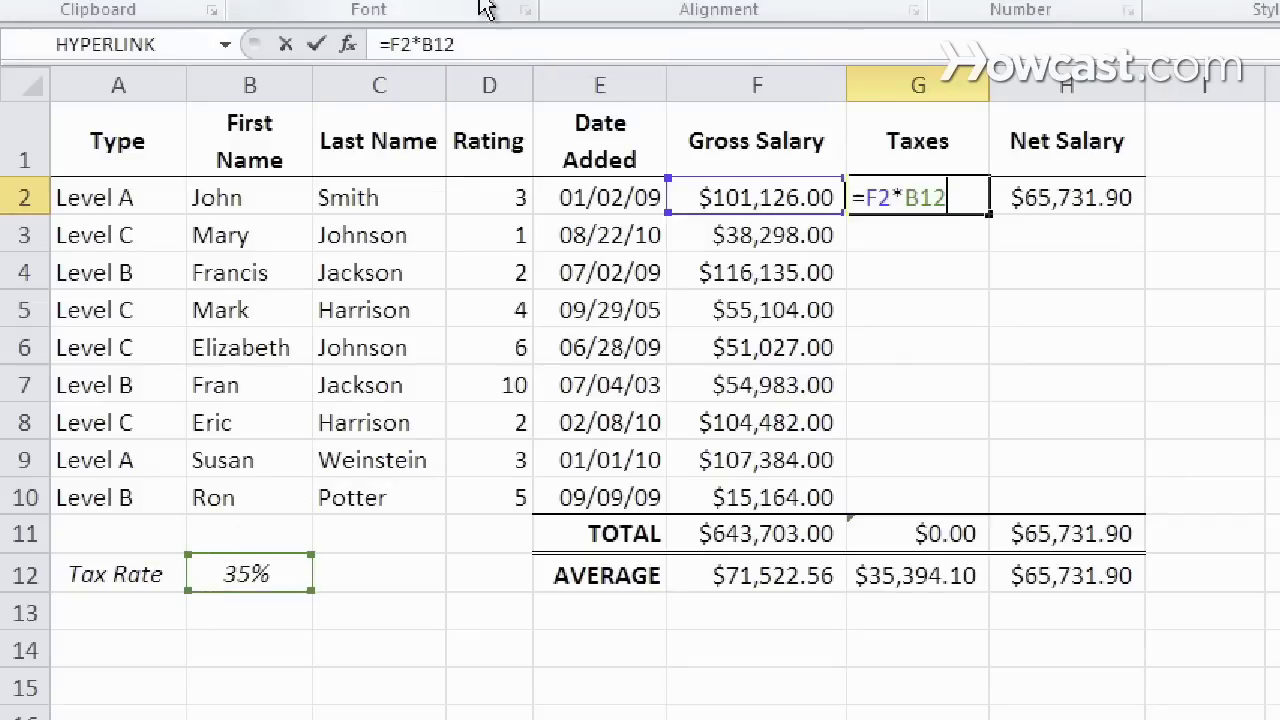
pyautogui.click(424, 45)
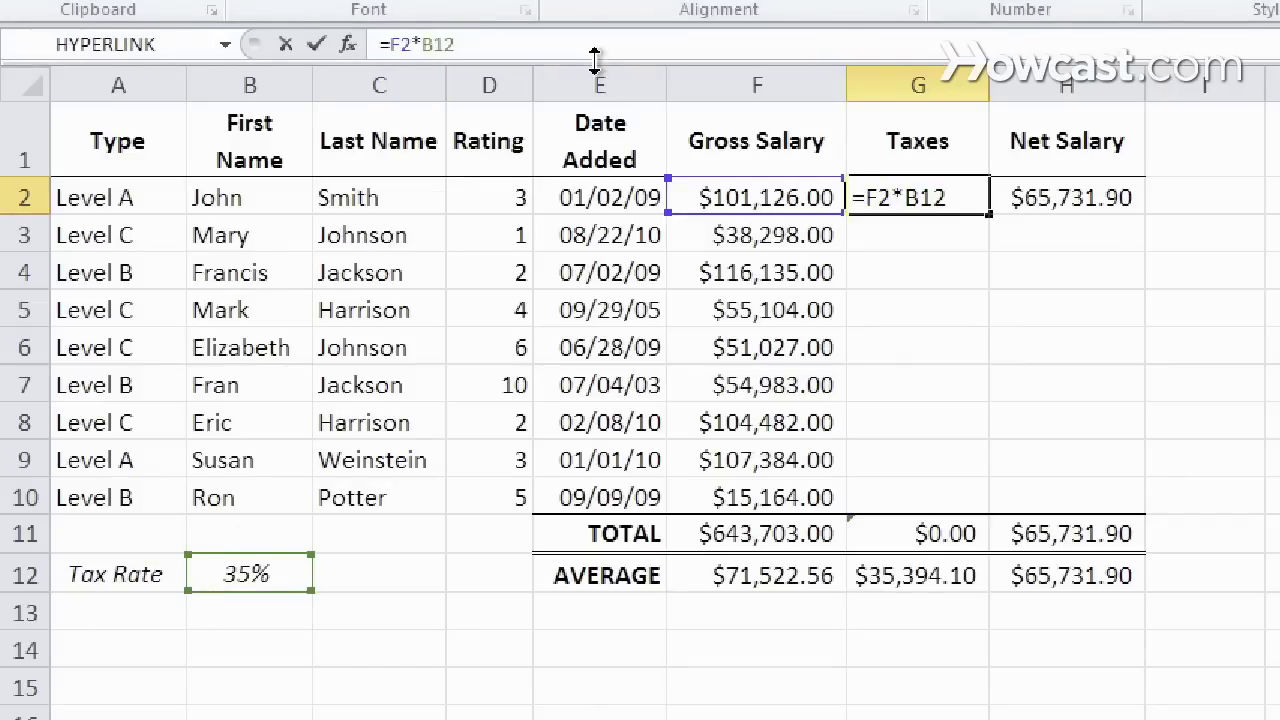
pyautogui.write('$B')
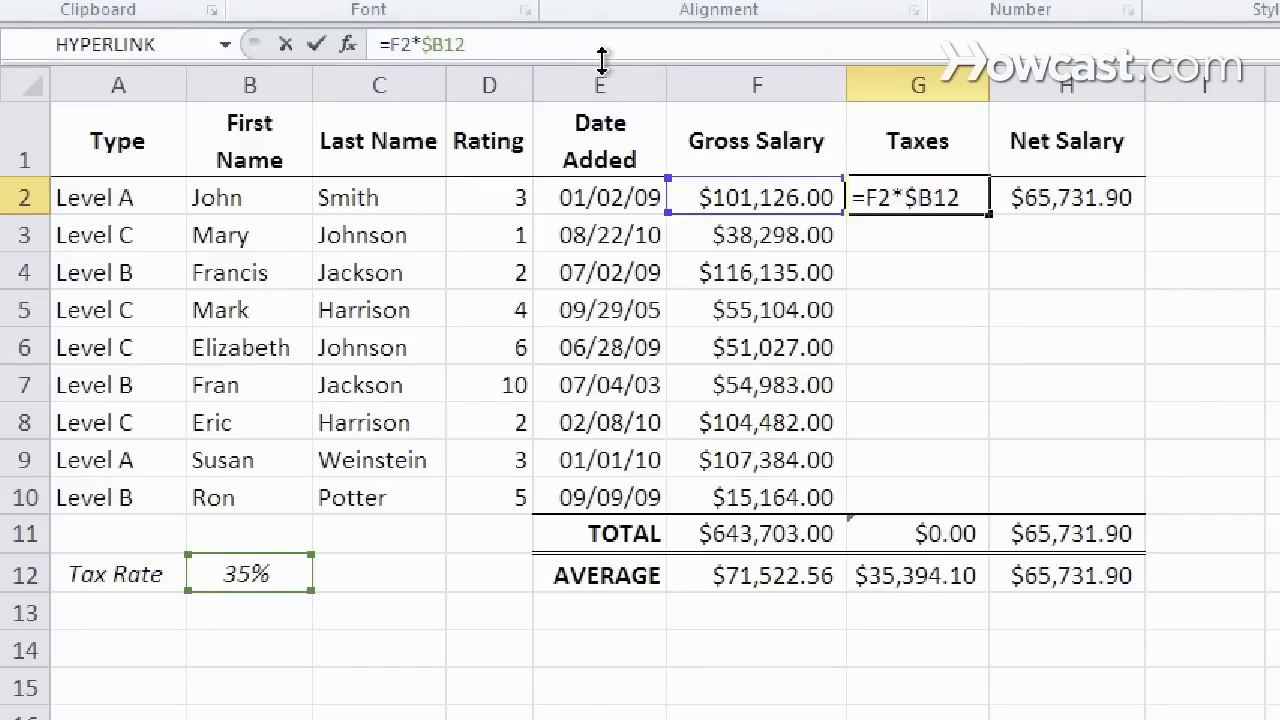
pyautogui.write('$')
pyautogui.press('Return')
pyautogui.press('Up')
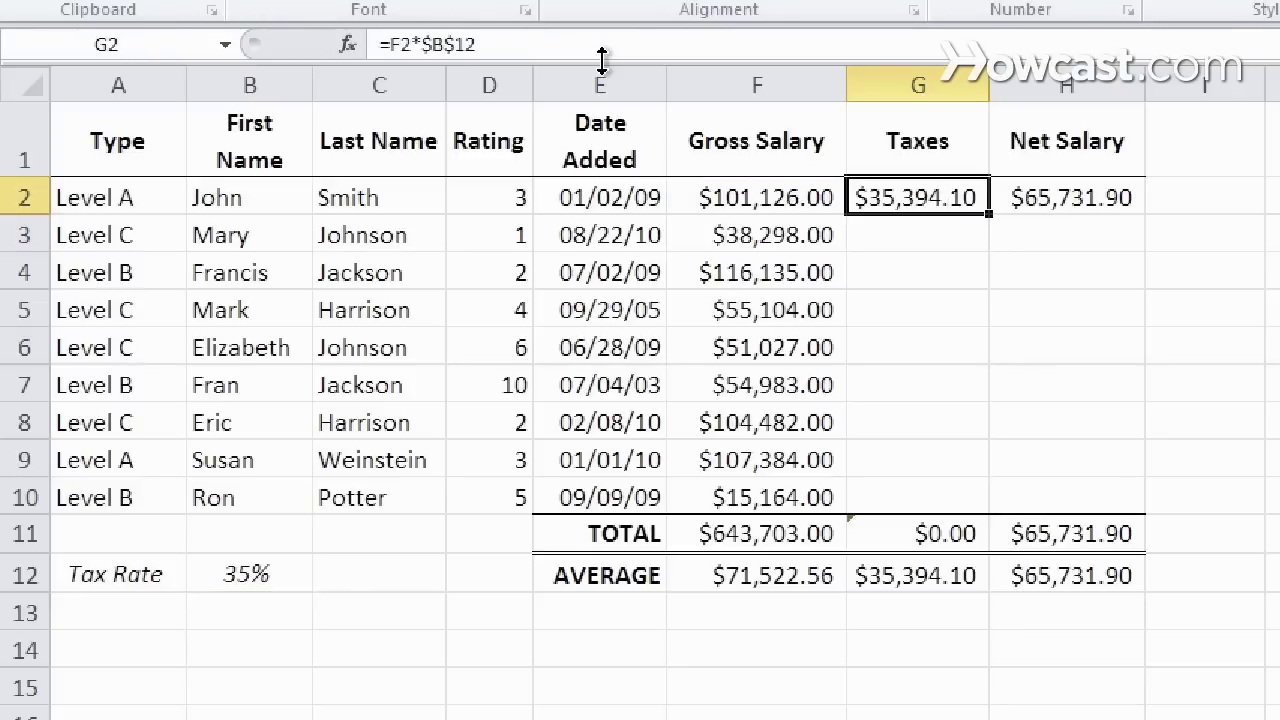
# Step: Copy the G2 tax formula with its absolute tax rate reference into G3:G10
pyautogui.hotkey('ctrl', 'c')
pyautogui.press('Down')
pyautogui.hotkey('shift', 'Down')
pyautogui.hotkey('shift', 'Down')
pyautogui.hotkey('shift', 'Down')
pyautogui.hotkey('shift', 'Down')
pyautogui.hotkey('shift', 'Down')
pyautogui.hotkey('shift', 'Down')
pyautogui.hotkey('shift', 'Down')
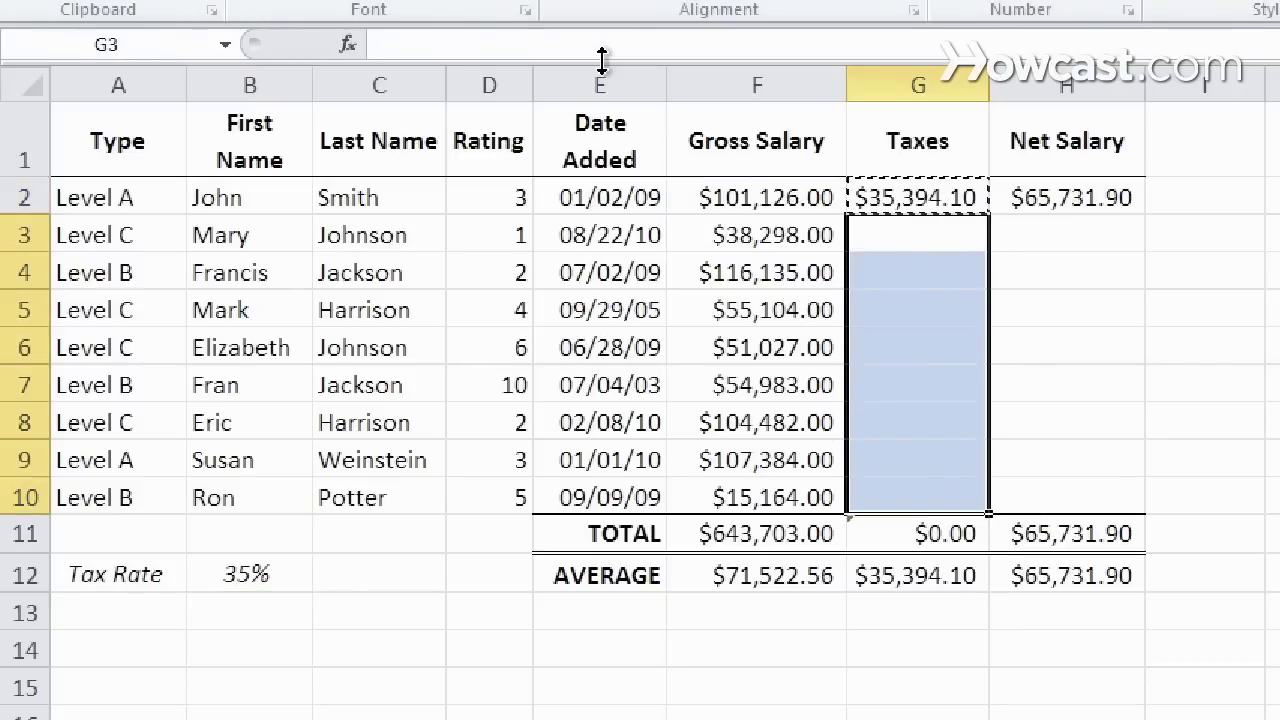
pyautogui.hotkey('ctrl', 'v')
pyautogui.press('Escape')
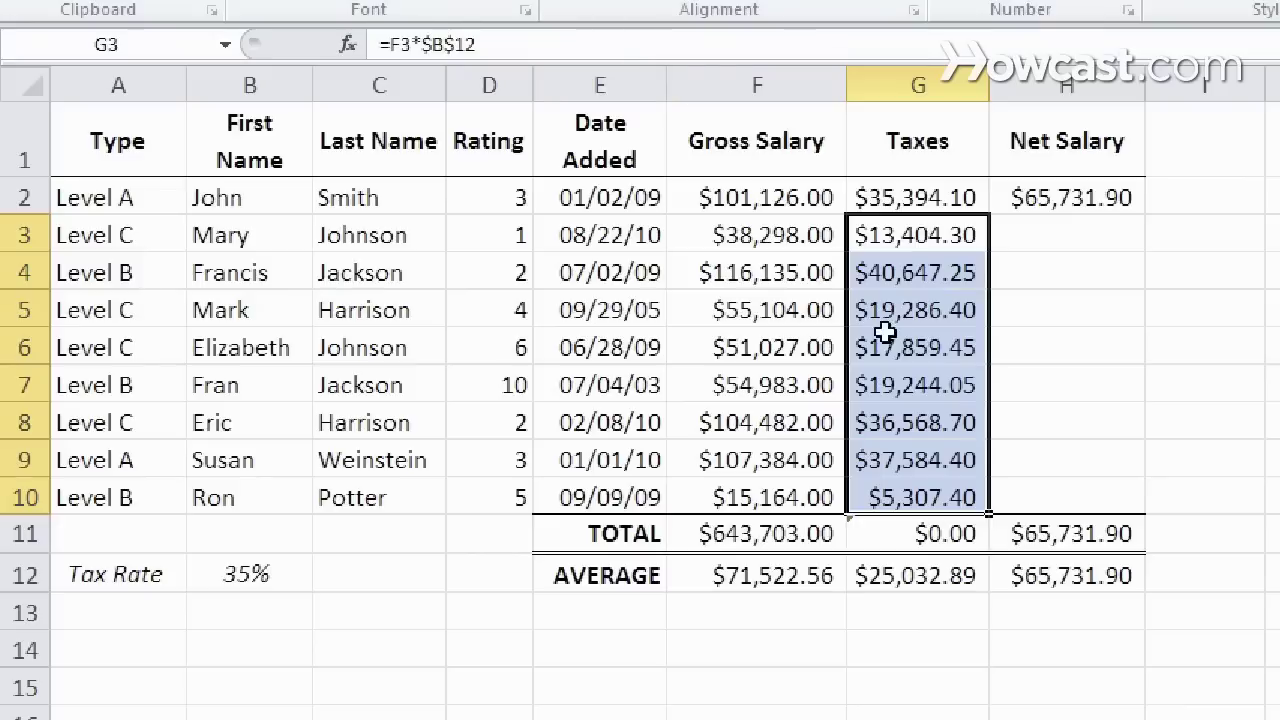
# Step: Inspect which cells the copied tax formula in G6 references
pyautogui.click(885, 333)
pyautogui.click(622, 46)
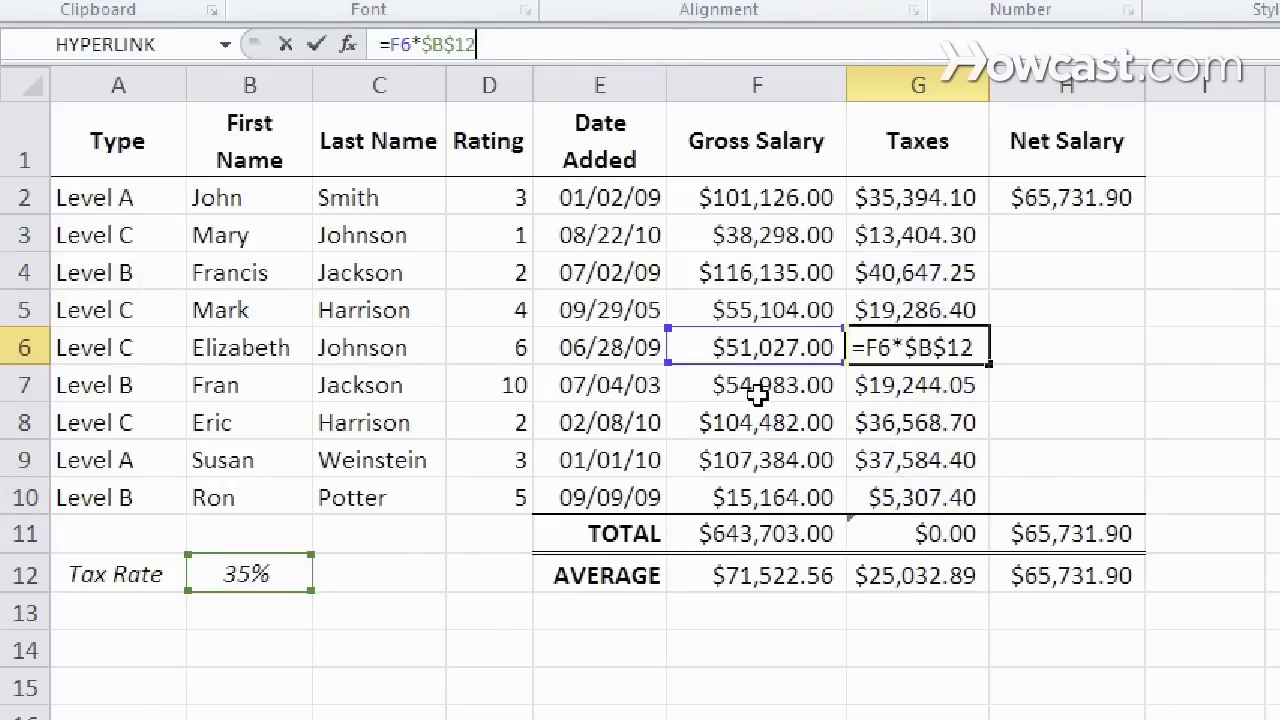
pyautogui.hotkey('ctrl', 'Return')
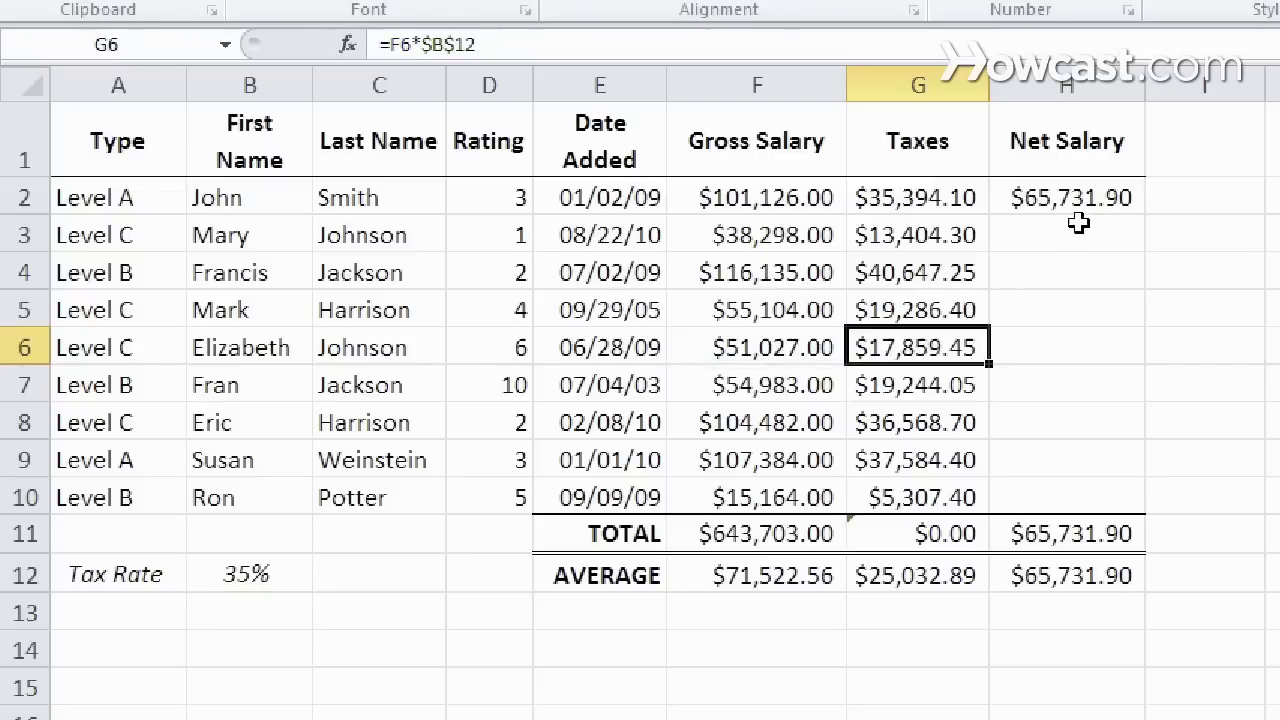
# Step: Replace the absolute Net Salary formula in H2 with the relative formula =F2-G2
pyautogui.click(1083, 203)
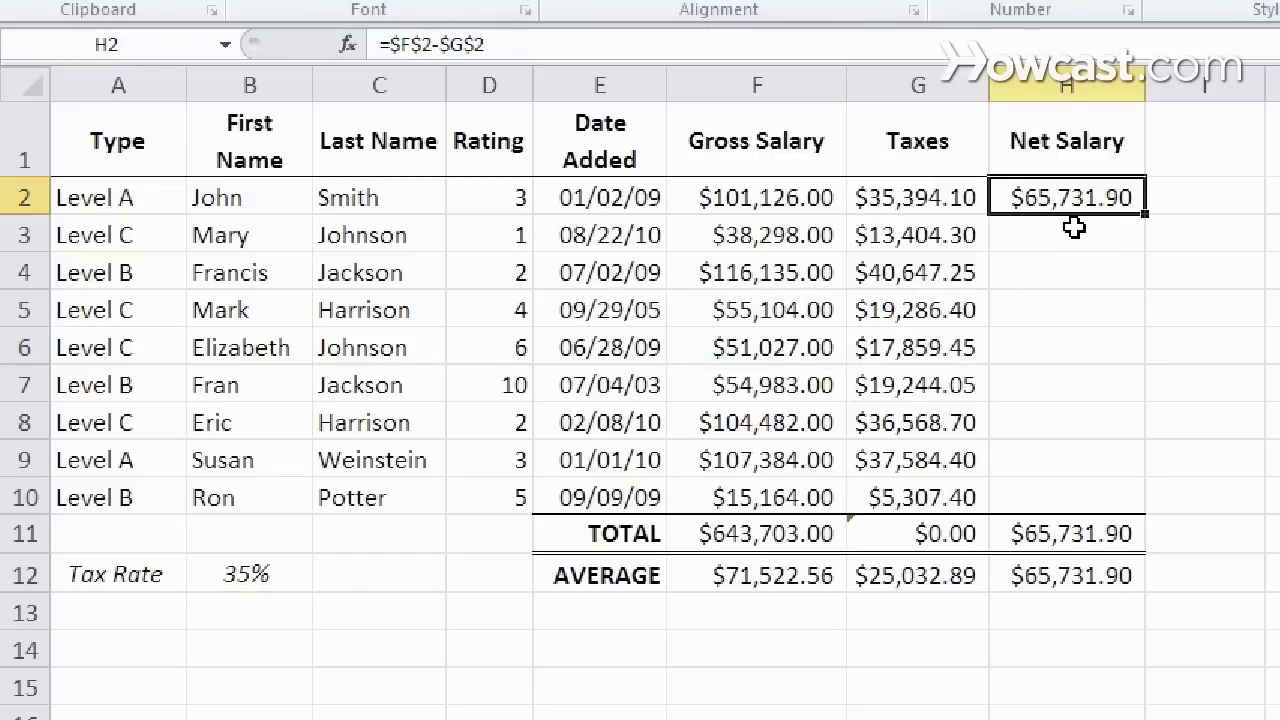
pyautogui.press('Delete')
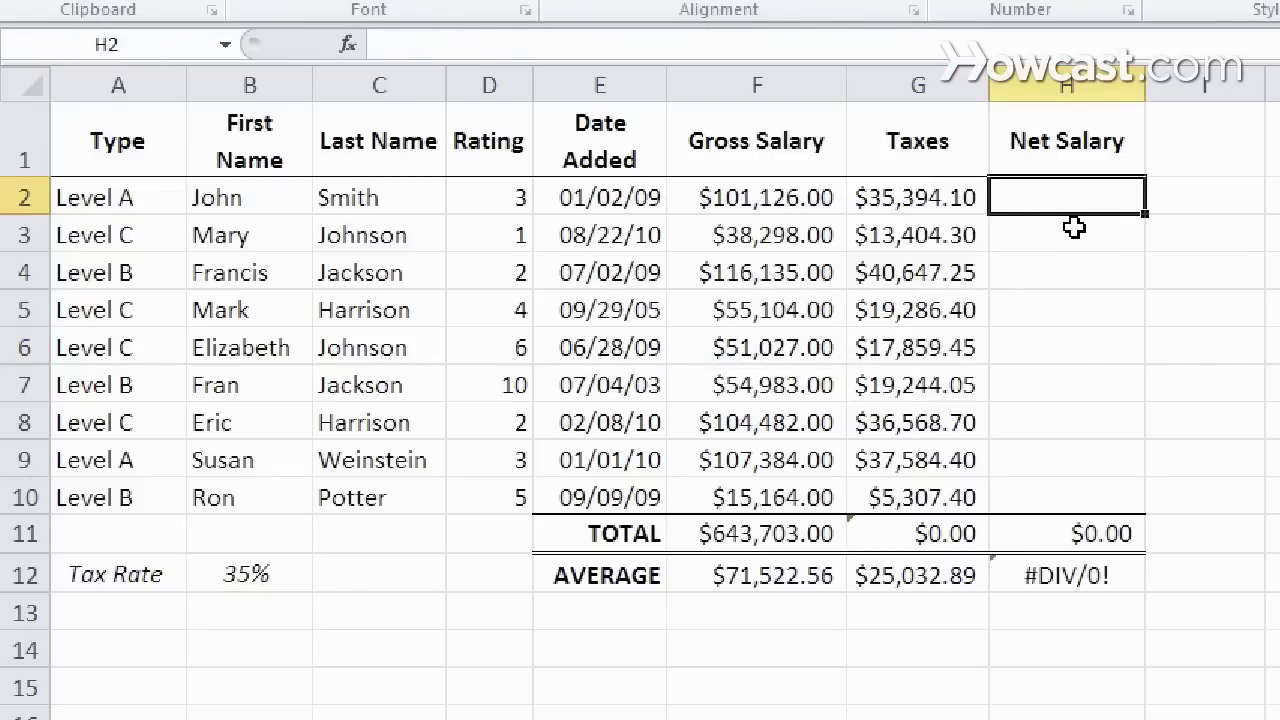
pyautogui.write('=')
pyautogui.press('Left')
pyautogui.press('Left')
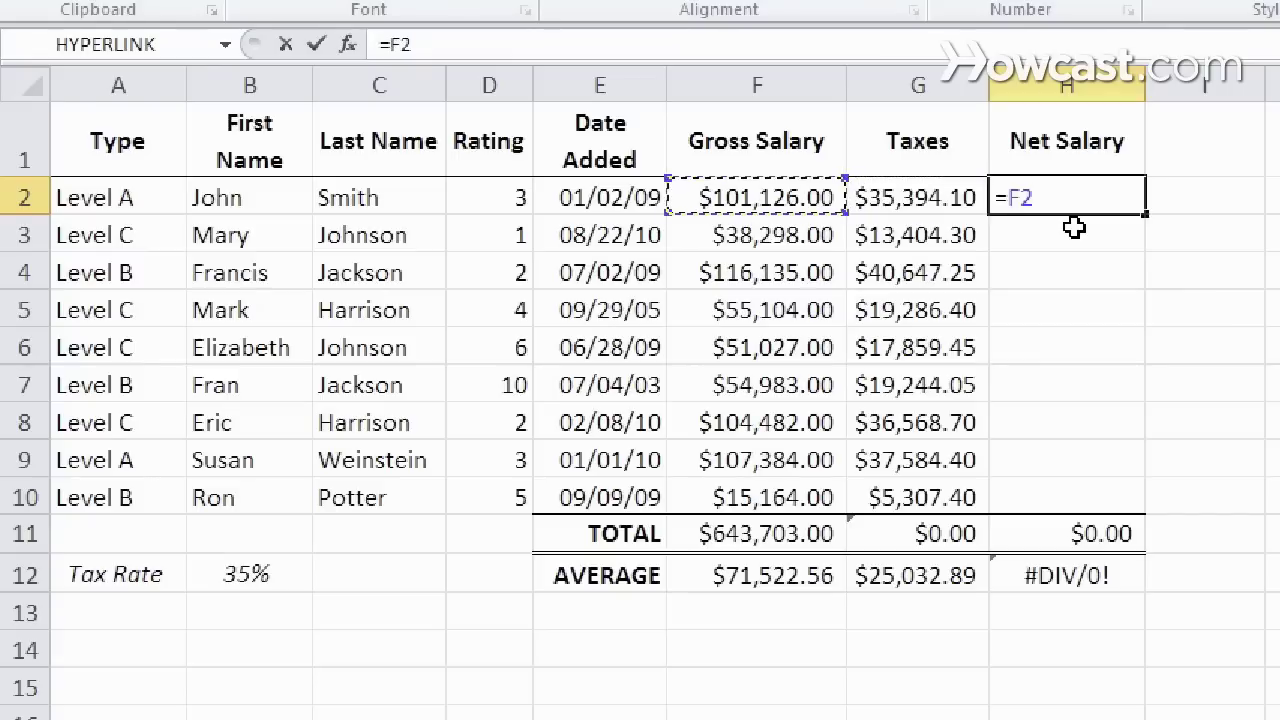
pyautogui.write('-')
pyautogui.press('Left')
pyautogui.press('Return')
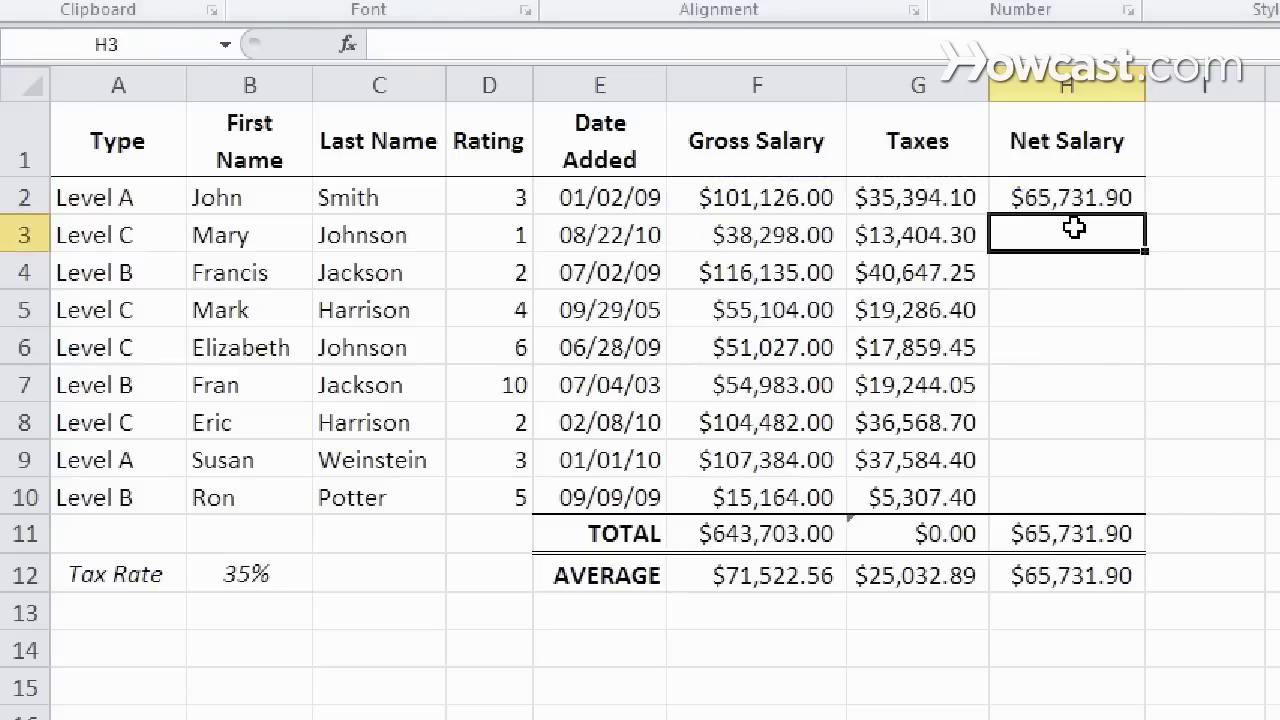
# Step: Copy the relative Net Salary formula from H2 into H3:H10
pyautogui.press('Up')
pyautogui.hotkey('ctrl', 'c')
pyautogui.press('Down')
pyautogui.hotkey('shift', 'Down')
pyautogui.hotkey('shift', 'Down')
pyautogui.hotkey('shift', 'Down')
pyautogui.hotkey('shift', 'Down')
pyautogui.hotkey('shift', 'Down')
pyautogui.hotkey('shift', 'Down')
pyautogui.hotkey('shift', 'Down')
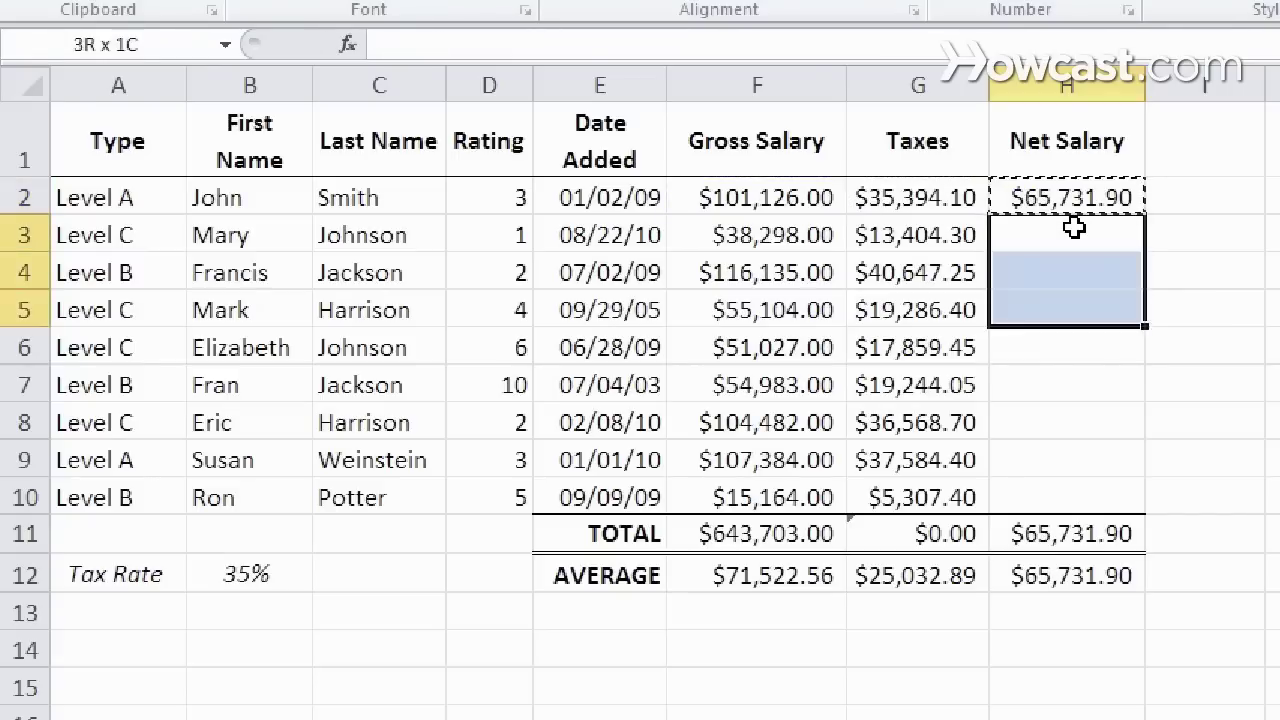
pyautogui.hotkey('ctrl', 'v')
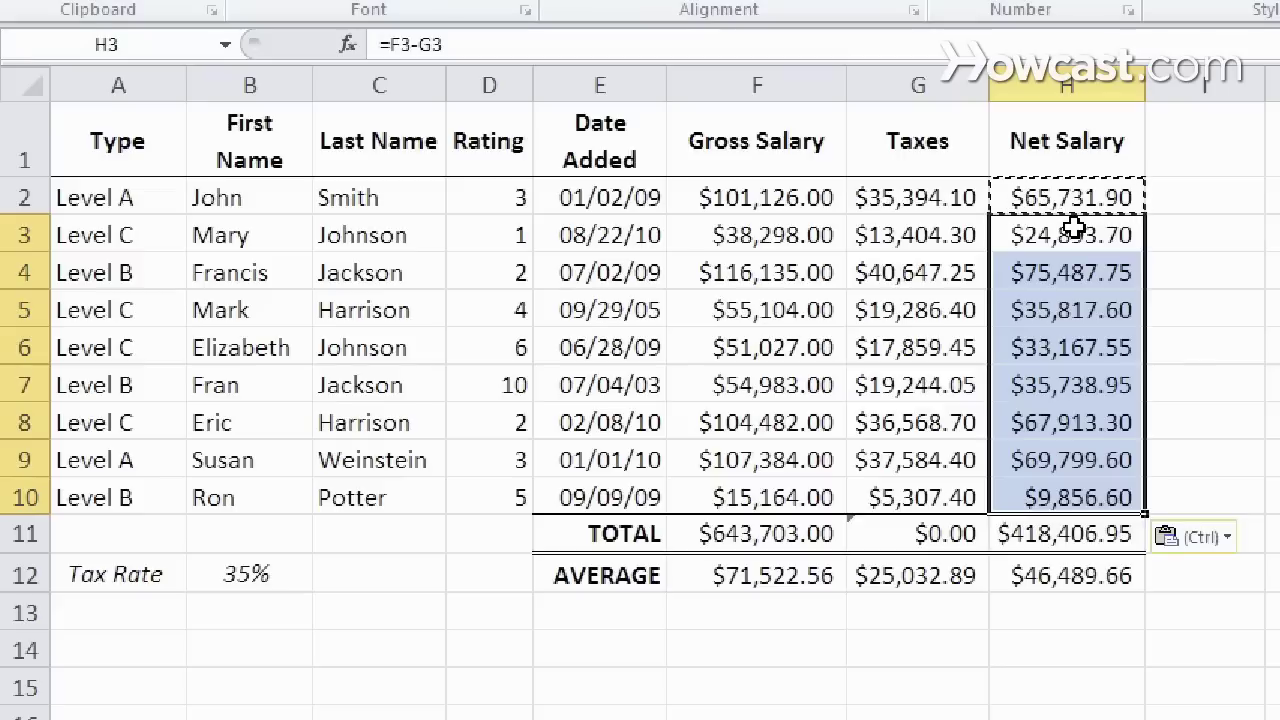
# Step: Inspect which cells the copied Net Salary formula in H5 references, leaving the formula as it is
pyautogui.press('Down')
pyautogui.press('Down')
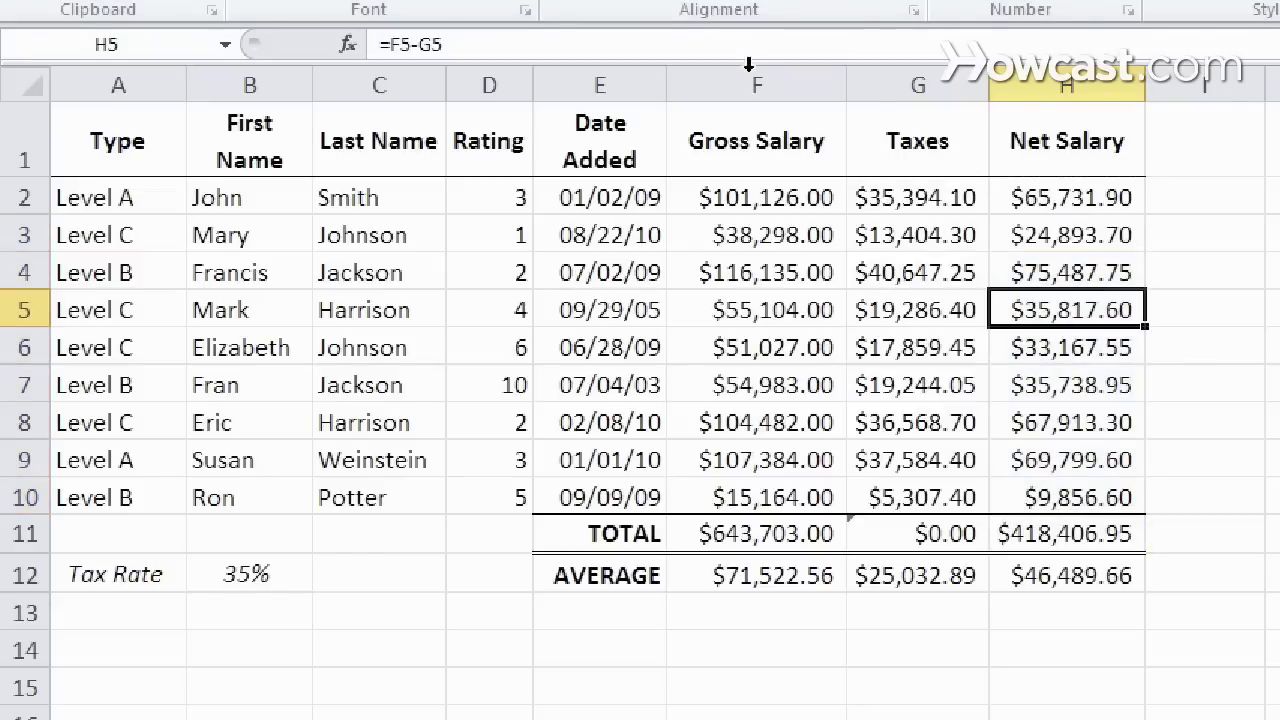
pyautogui.click(584, 50)
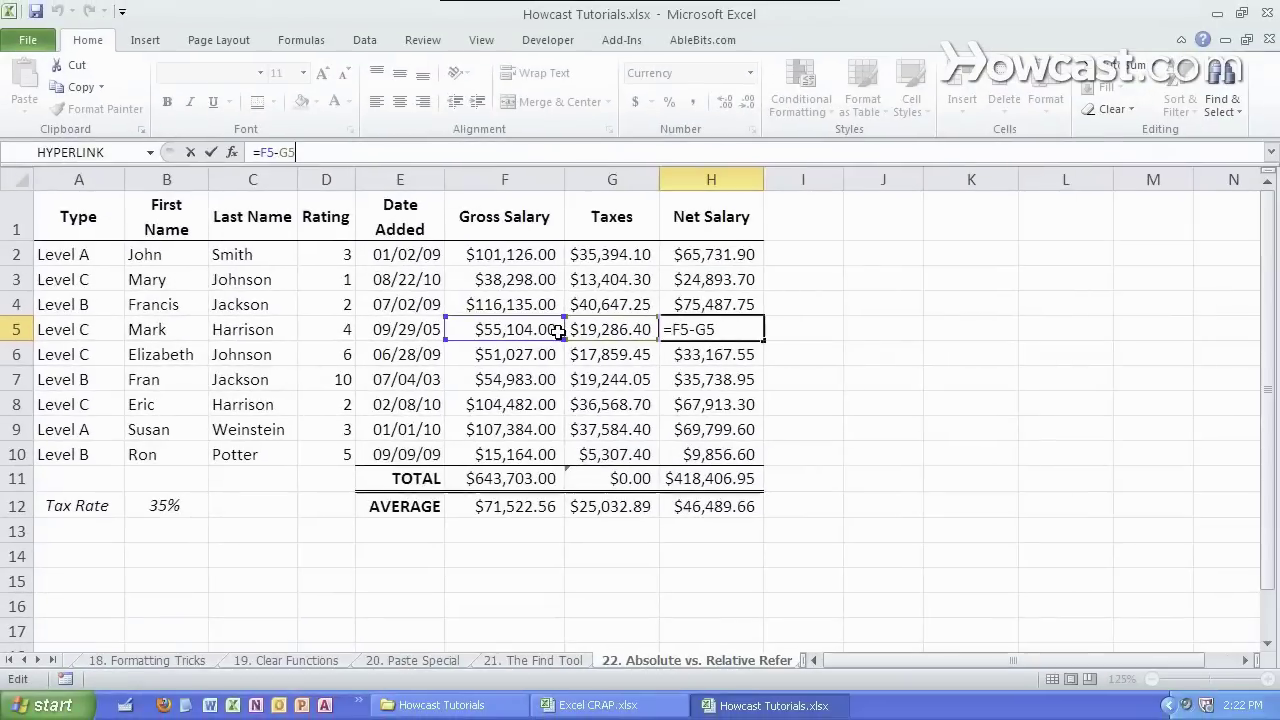
pyautogui.hotkey('ctrl', 'Return')
pyautogui.click(892, 349)
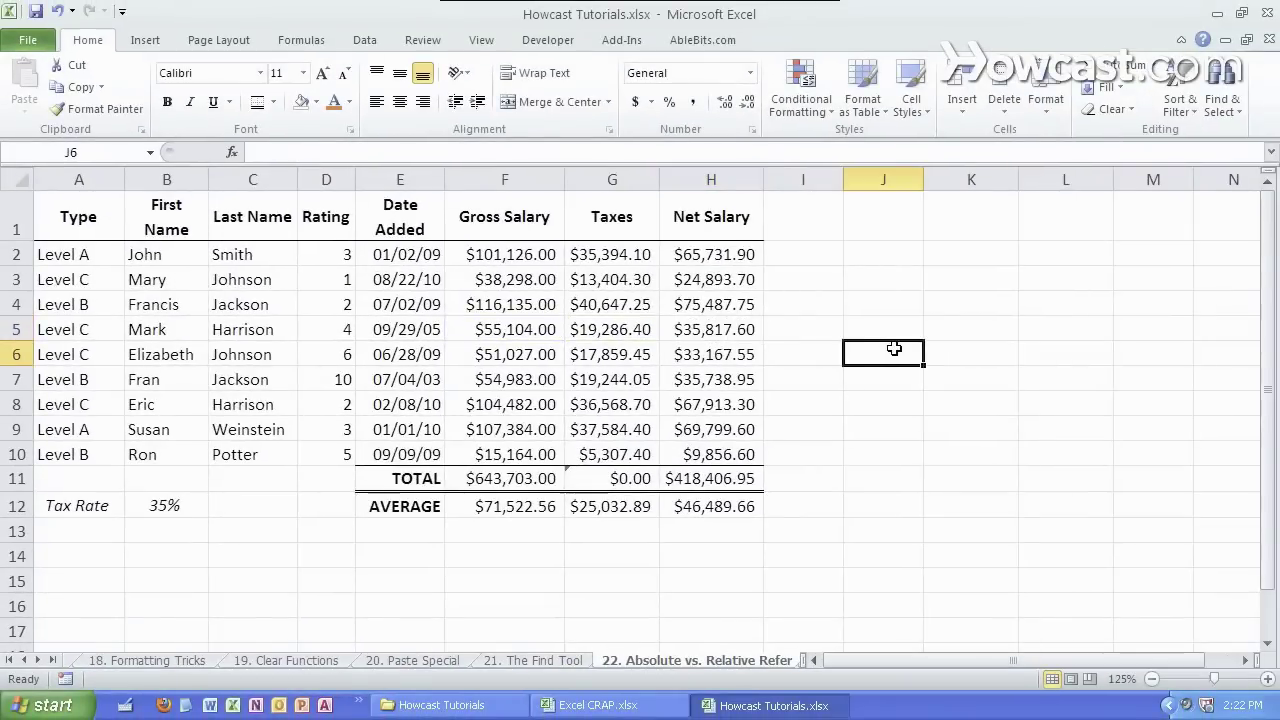